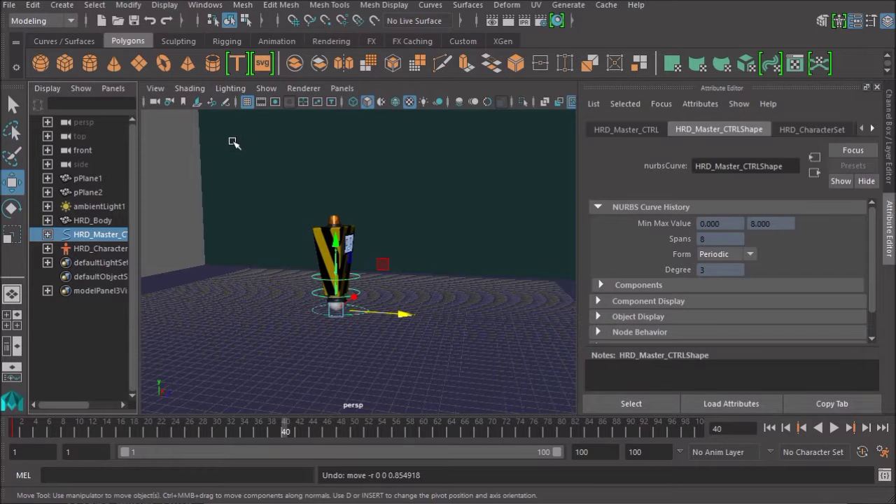
- Examine the striped robot and its control curves from several angles and distances
alt+drag(354, 262, 288, 280)
alt+right_drag(288, 280, 372, 352)
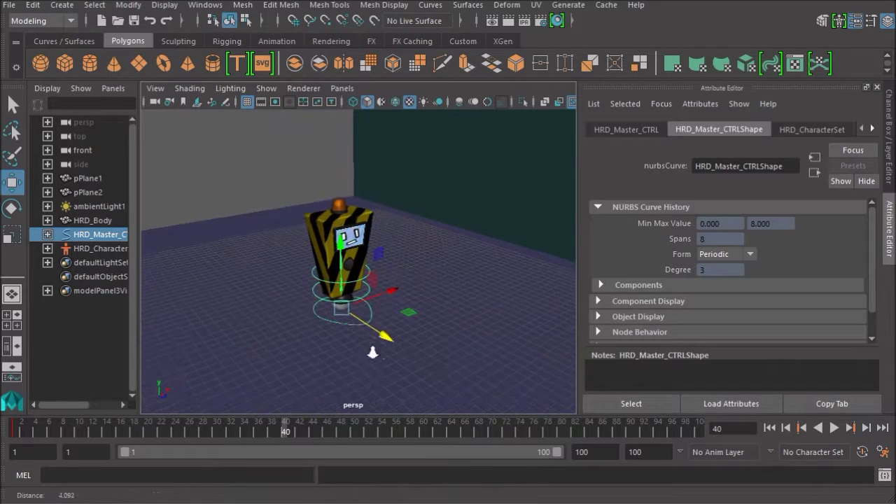
alt+middle_drag(367, 332, 366, 321)
alt+drag(366, 321, 280, 300)
alt+right_drag(280, 300, 433, 320)
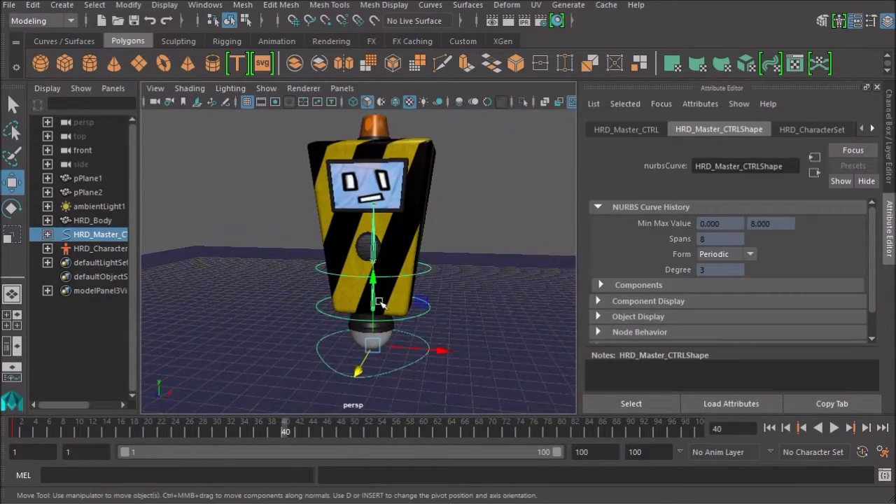
alt+drag(380, 304, 446, 311)
alt+right_drag(446, 311, 387, 309)
alt+drag(386, 308, 322, 303)
alt+middle_drag(322, 303, 380, 304)
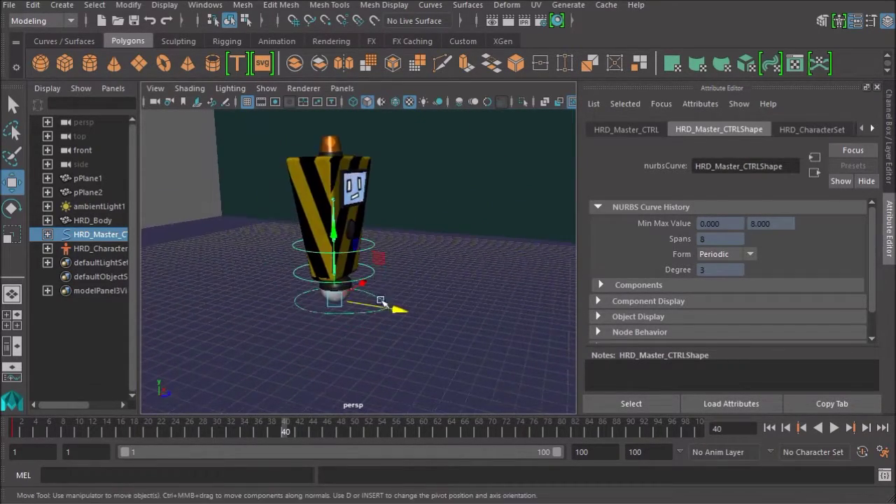
mouse_move(381, 287)
alt+right_down()
mouse_move(367, 282)
mouse_move(390, 303)
alt+right_up()
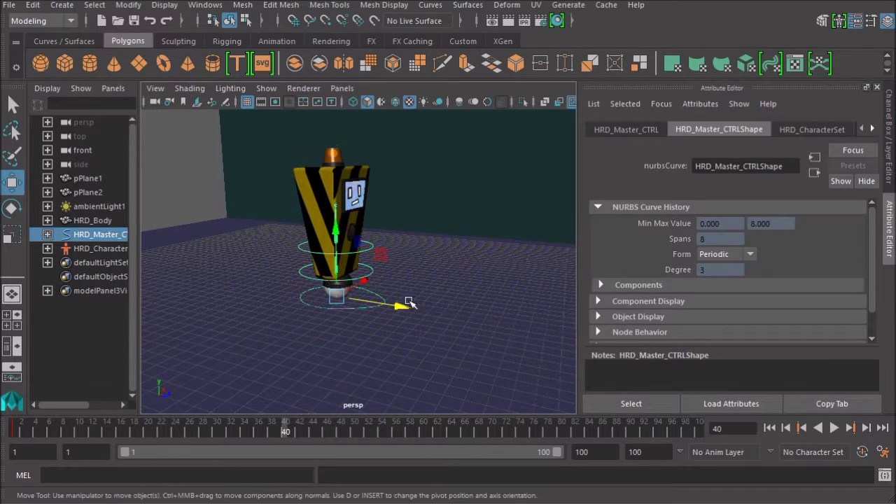
- Try moving HRD_Master_CTRL forward along Z and partway back, selecting the reflector and ball bearing in between
drag(400, 306, 455, 316)
click(323, 237)
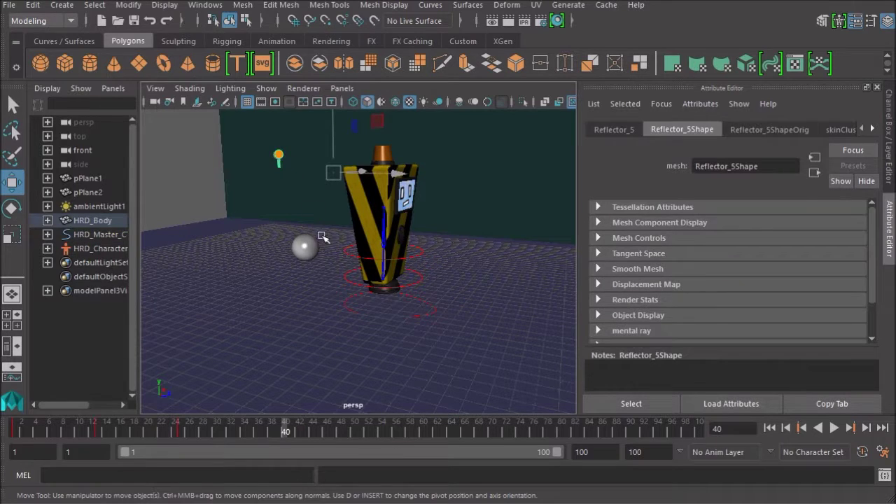
click(304, 246)
click(438, 316)
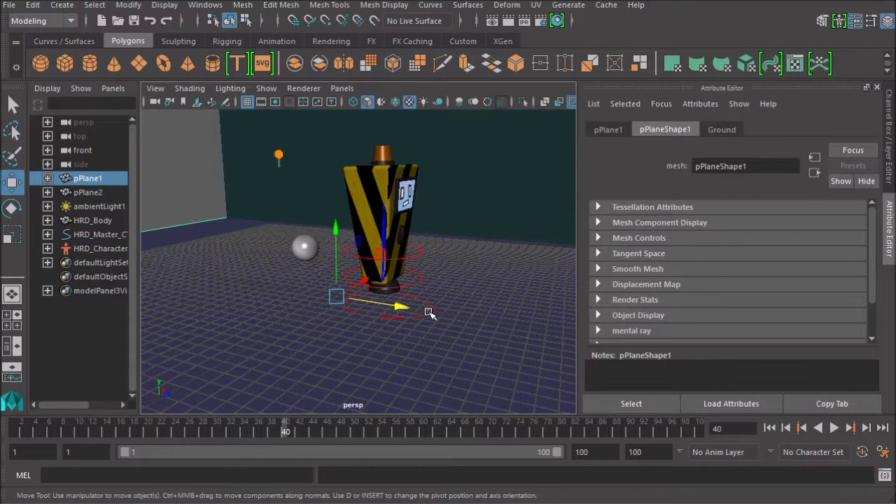
click(431, 314)
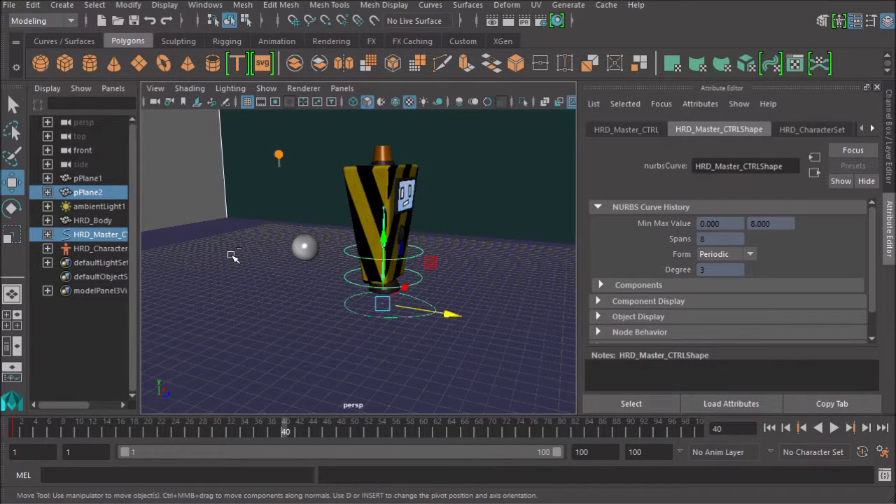
drag(446, 314, 419, 349)
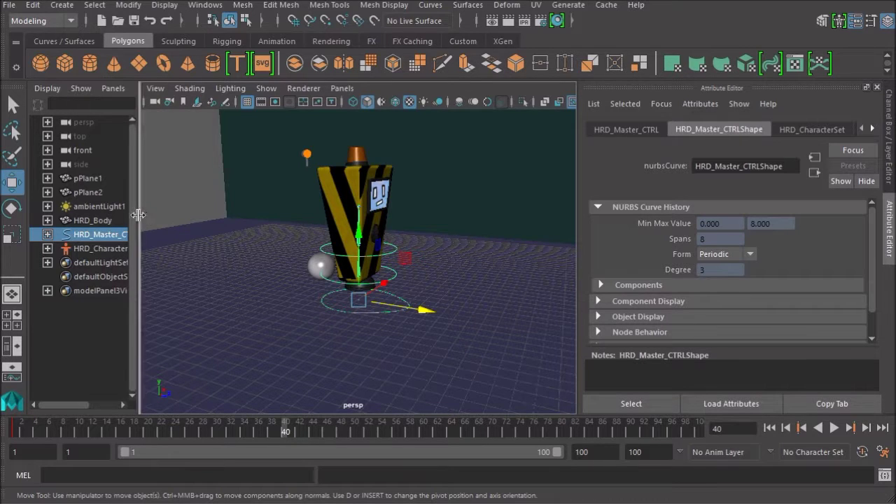
- Widen the scene hierarchy list and expand HRD_Master_CTRL to show its child controls and joints
drag(138, 215, 240, 215)
scroll(387, 241, up, 3)
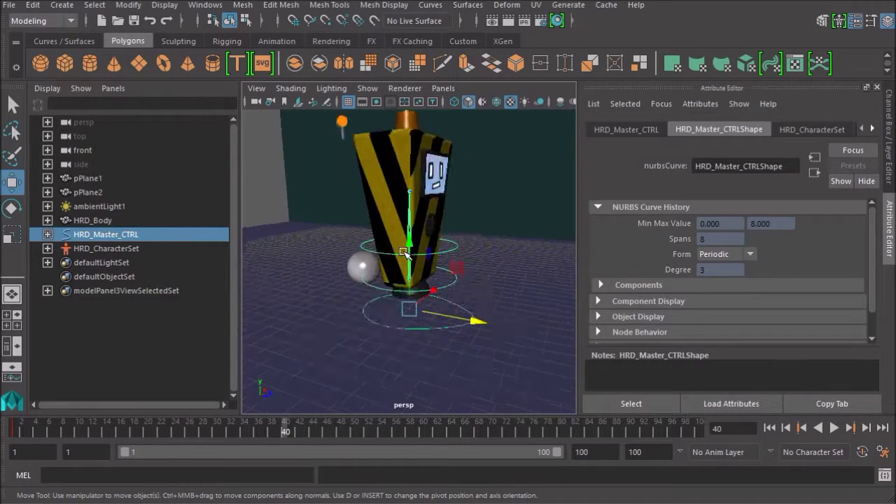
scroll(387, 241, down, 3)
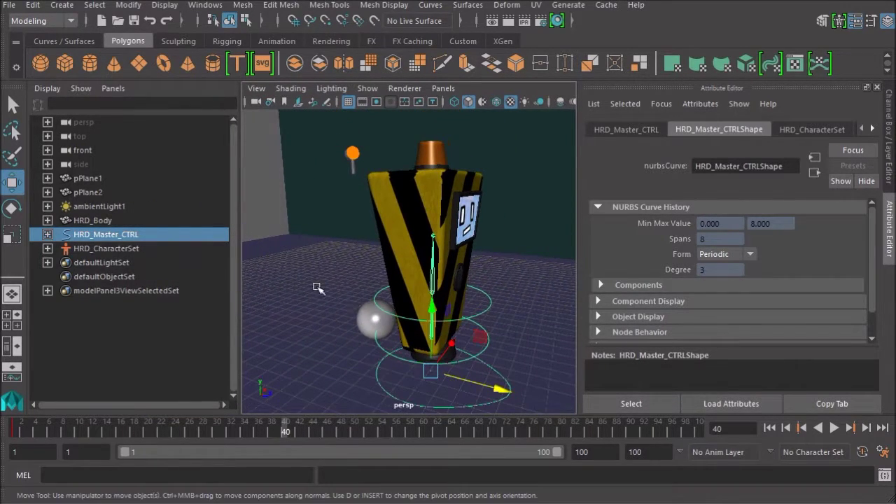
click(47, 235)
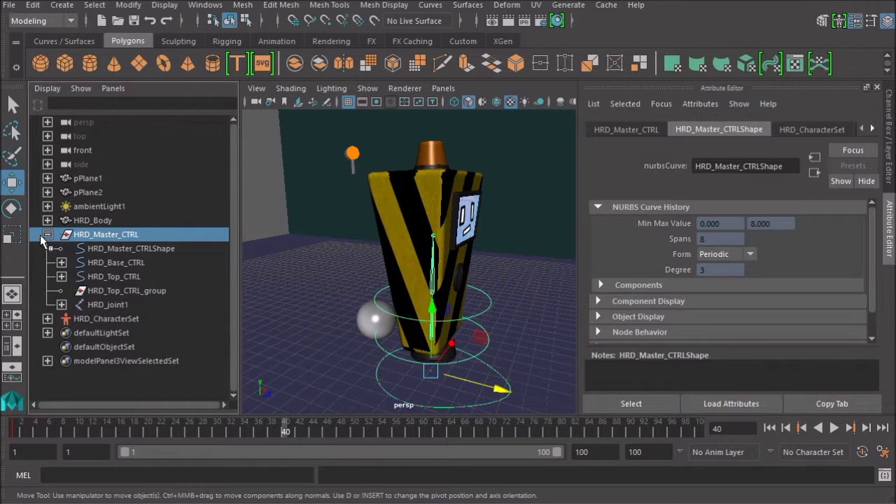
- Select the ball bearing sphere and inspect it beside the robot's base
click(373, 319)
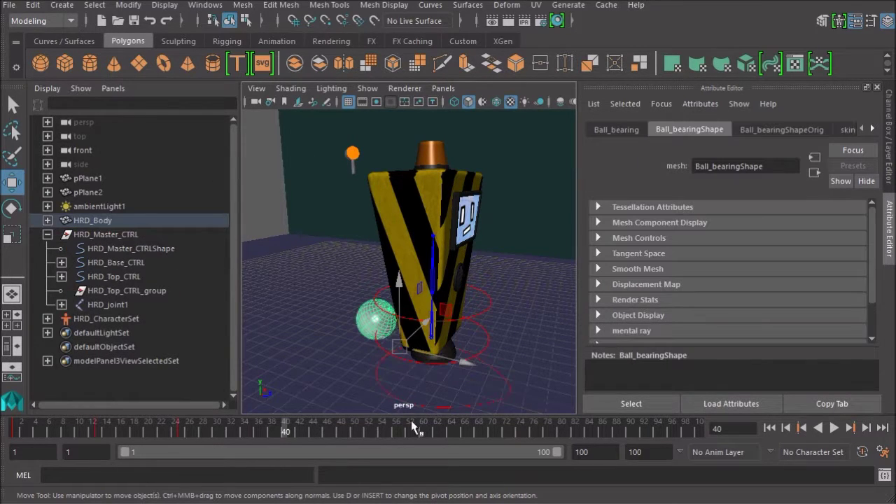
alt+drag(408, 321, 396, 298)
alt+right_drag(396, 299, 430, 358)
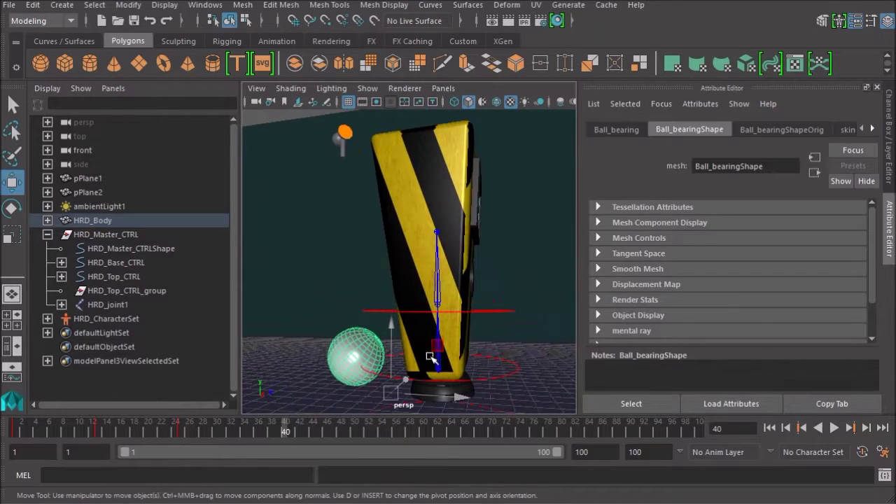
alt+middle_drag(430, 359, 426, 284)
alt+drag(427, 285, 388, 309)
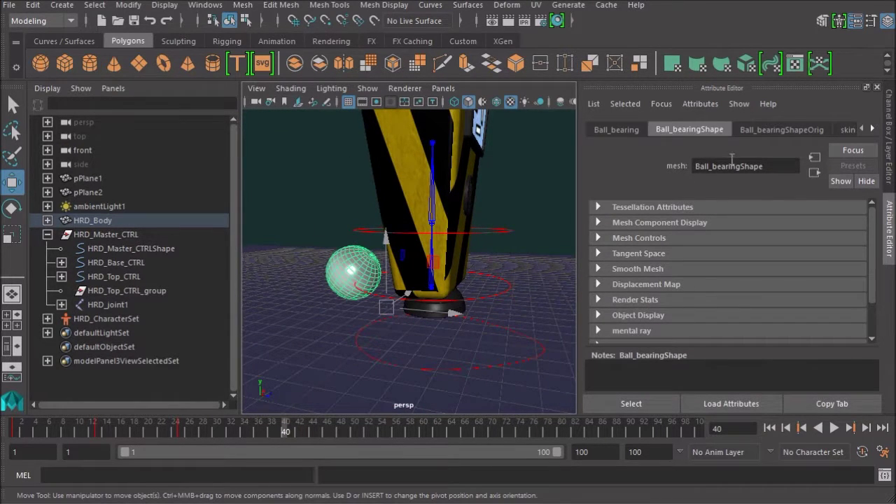
alt+drag(358, 264, 366, 266)
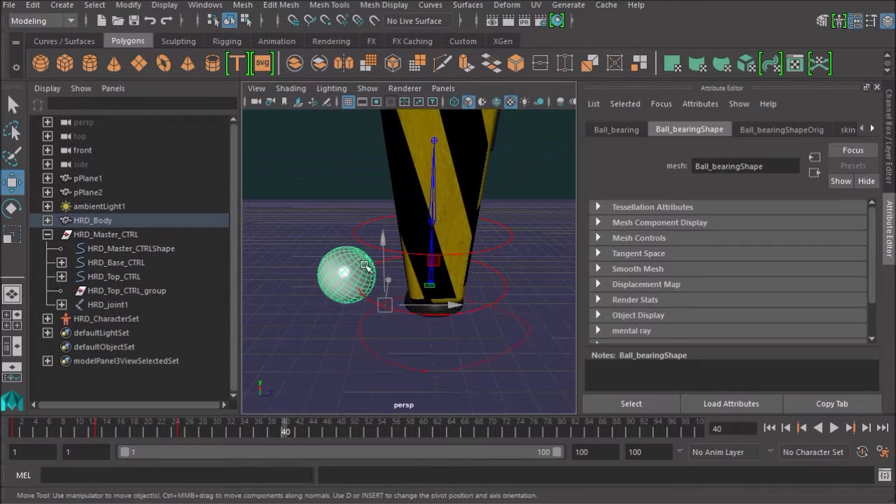
- Expand the HRD_Body hierarchy to locate Ball_bearing, and select HRD_BodyShape
click(47, 221)
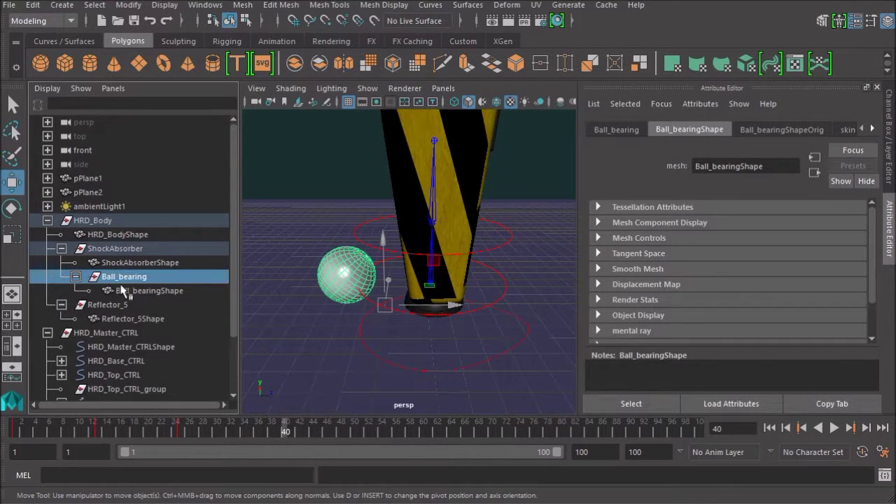
alt+right_drag(462, 268, 392, 260)
alt+drag(392, 260, 381, 262)
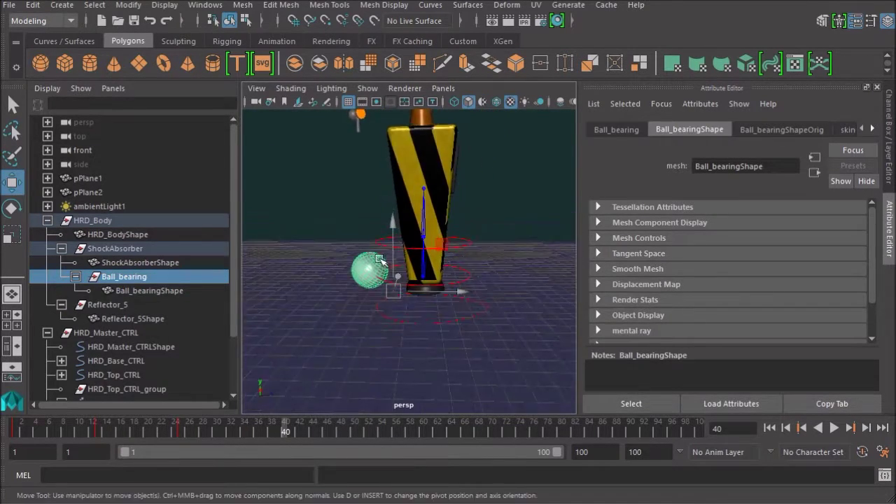
alt+right_drag(380, 263, 419, 326)
click(527, 329)
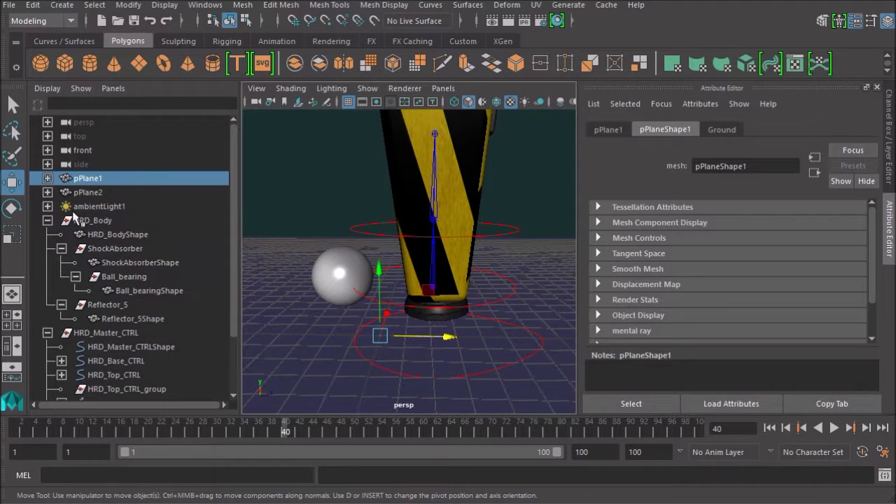
click(112, 236)
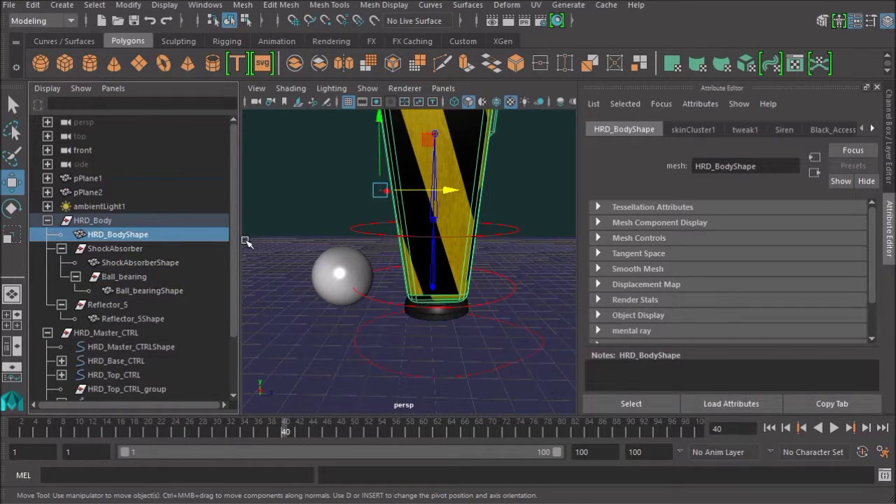
- Inspect the ball bearing's channel attributes and expand its skinCluster3 input settings
click(354, 270)
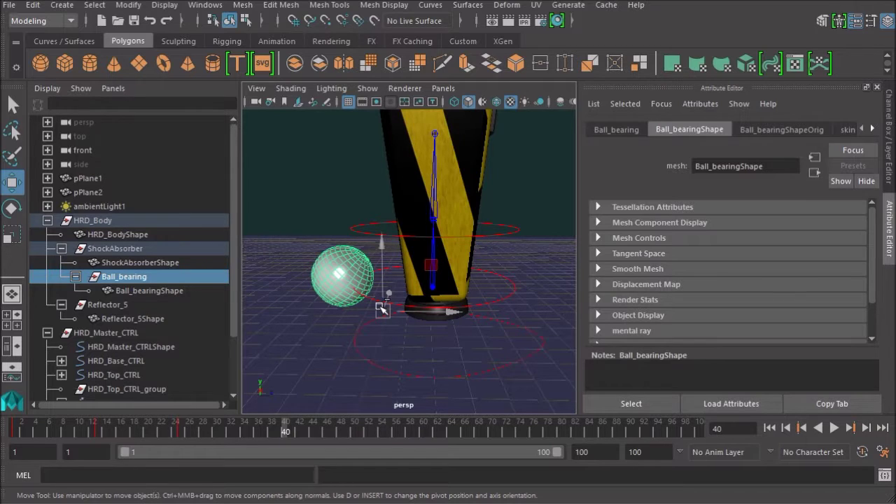
key(ctrl+a)
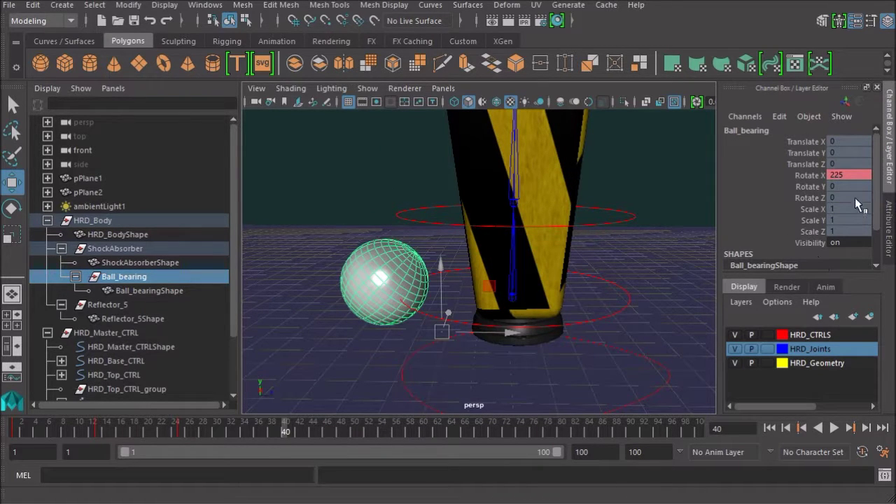
drag(876, 142, 876, 169)
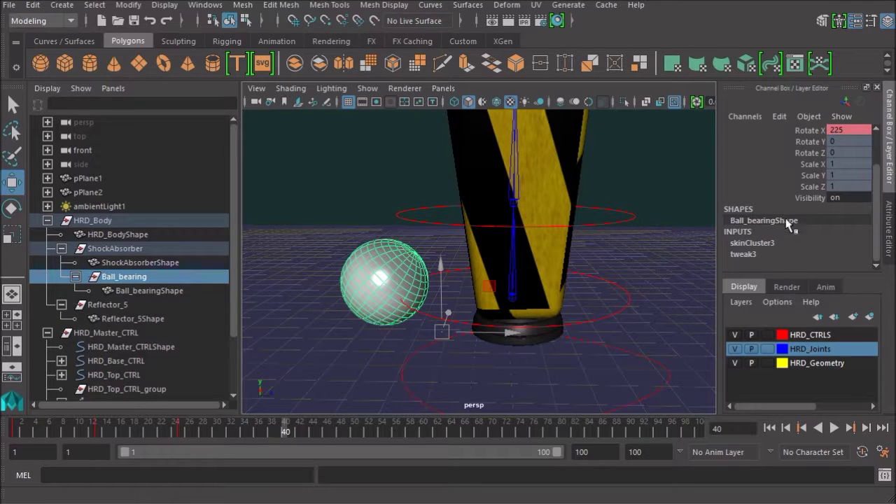
click(769, 245)
scroll(762, 254, down, 2)
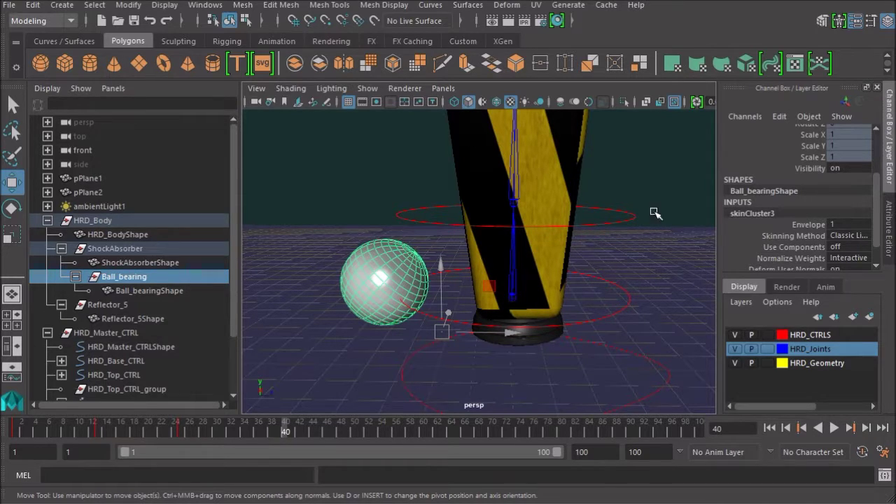
double_click(762, 214)
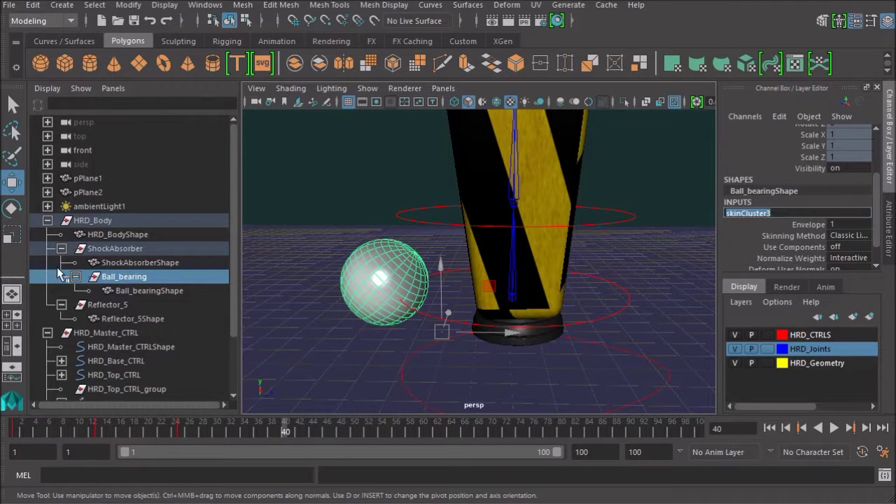
- Collapse the Ball_bearing and ShockAbsorber branches of HRD_Body and select ShockAbsorber
click(119, 281)
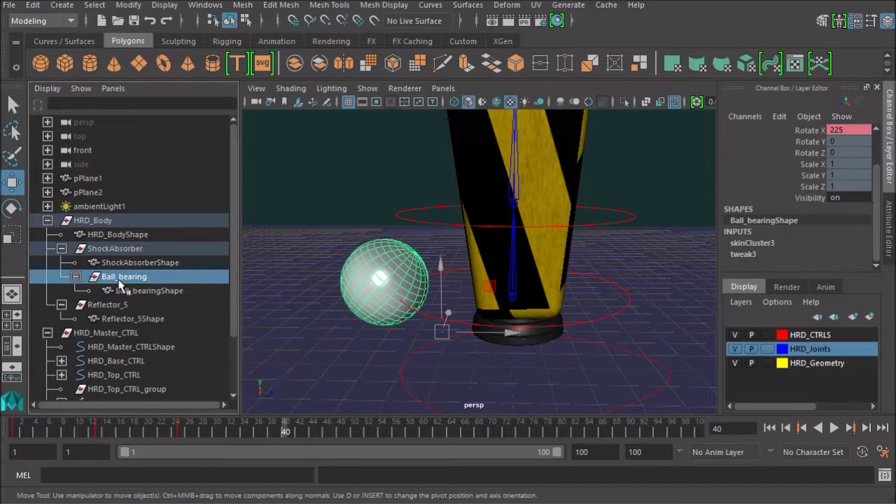
click(75, 277)
click(61, 249)
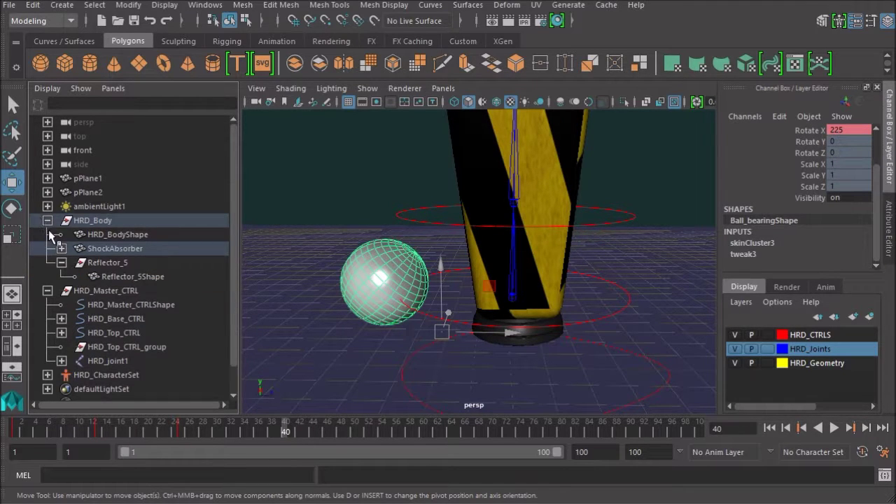
click(62, 248)
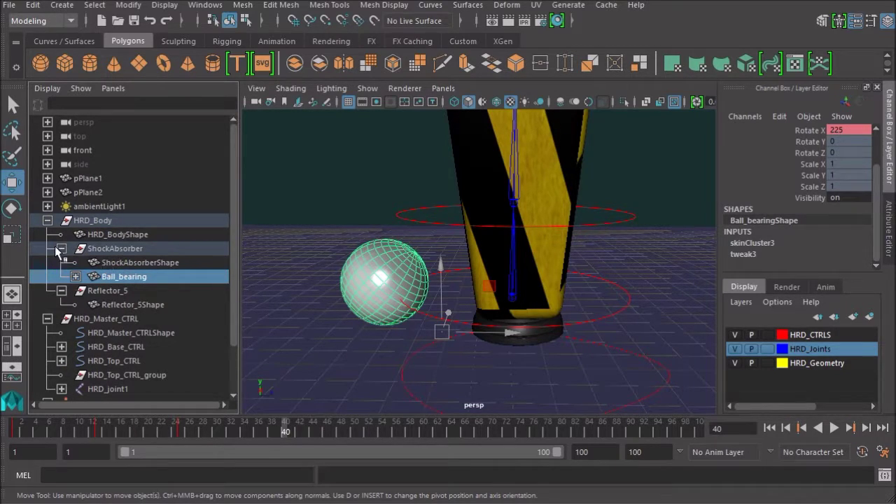
click(62, 248)
click(117, 249)
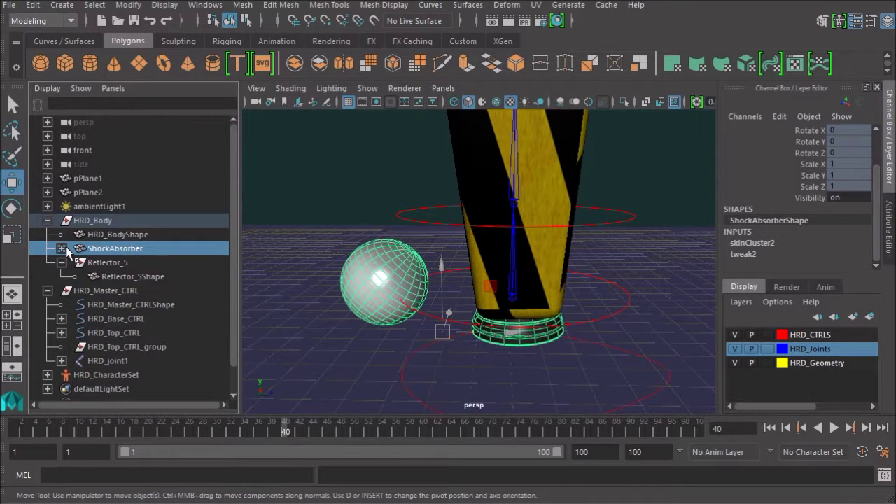
click(498, 346)
click(532, 341)
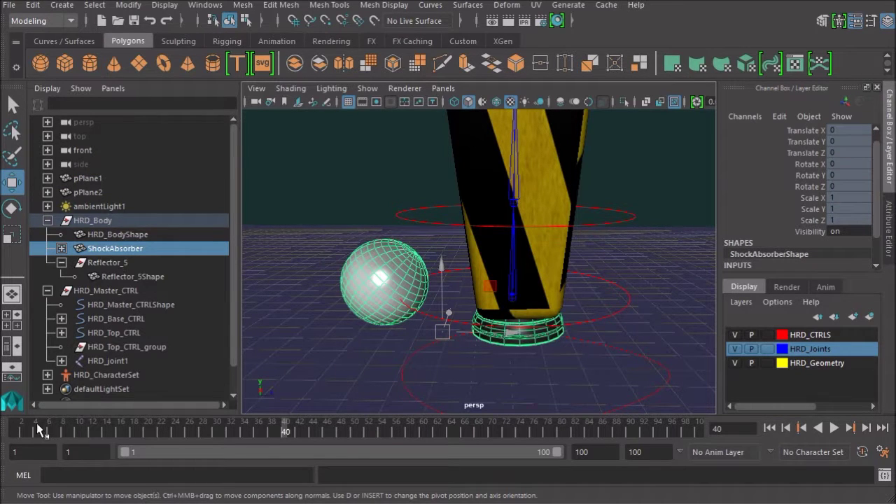
- Go to frame 7 and move HRD_Master_CTRL backward along Z to about -0.486
drag(36, 423, 59, 427)
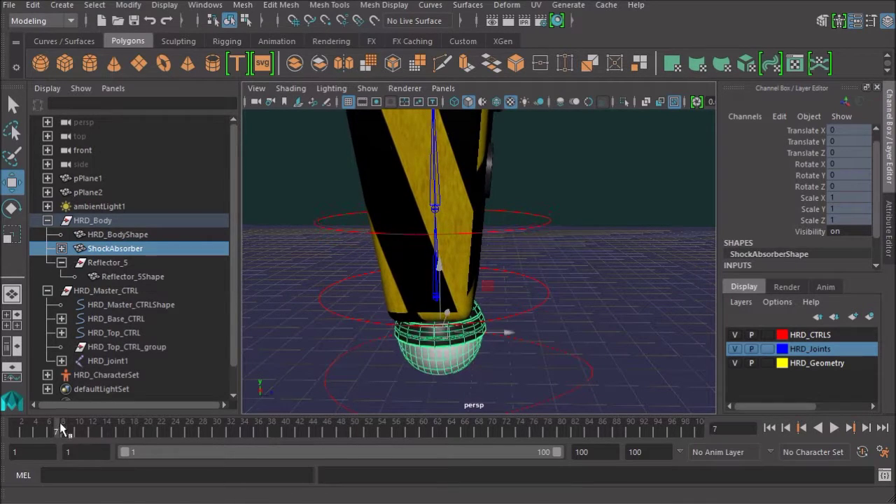
alt+right_drag(607, 272, 493, 305)
click(533, 320)
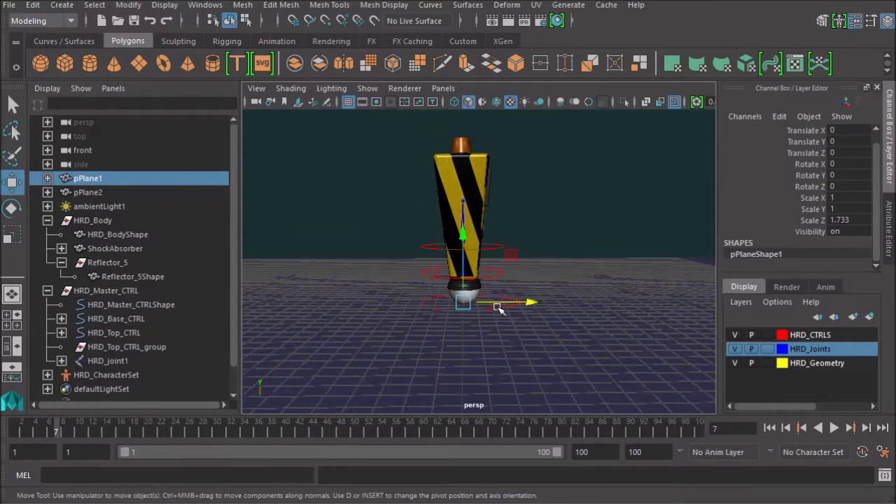
click(429, 303)
drag(525, 304, 456, 309)
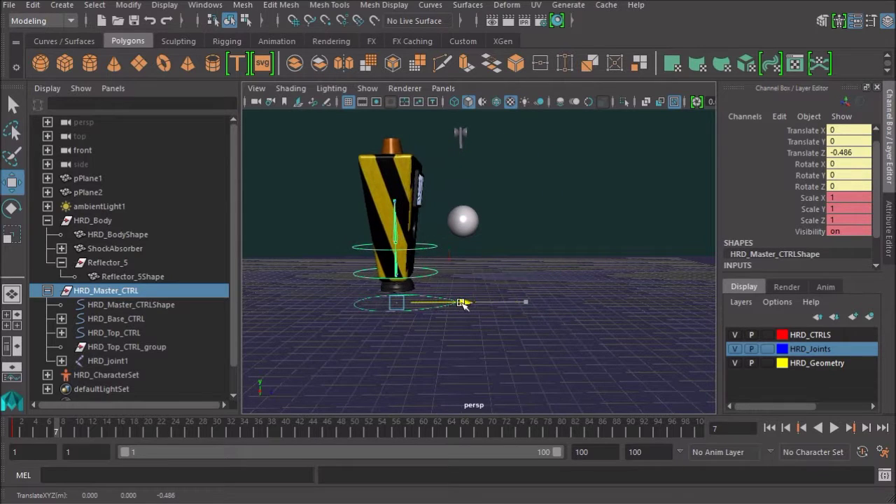
- Select the detached ball bearing, and then the ShockAbsorber, to compare their positions under the robot's body
alt+right_drag(459, 308, 454, 156)
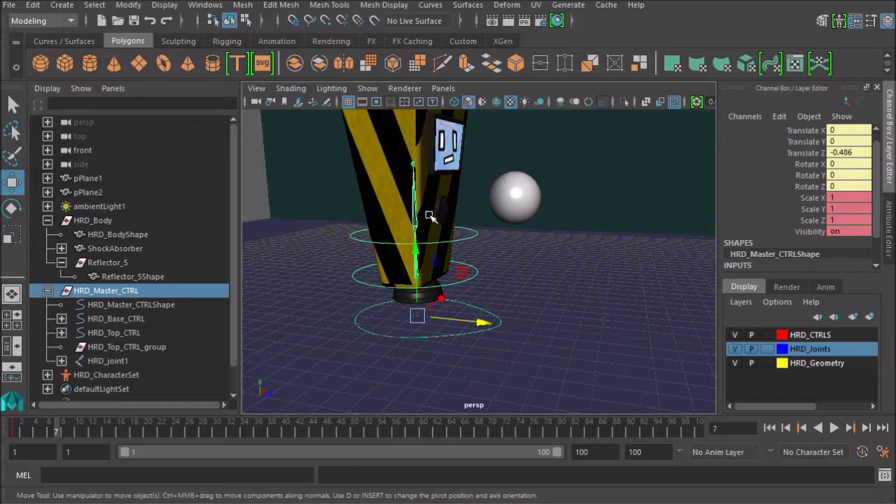
click(513, 192)
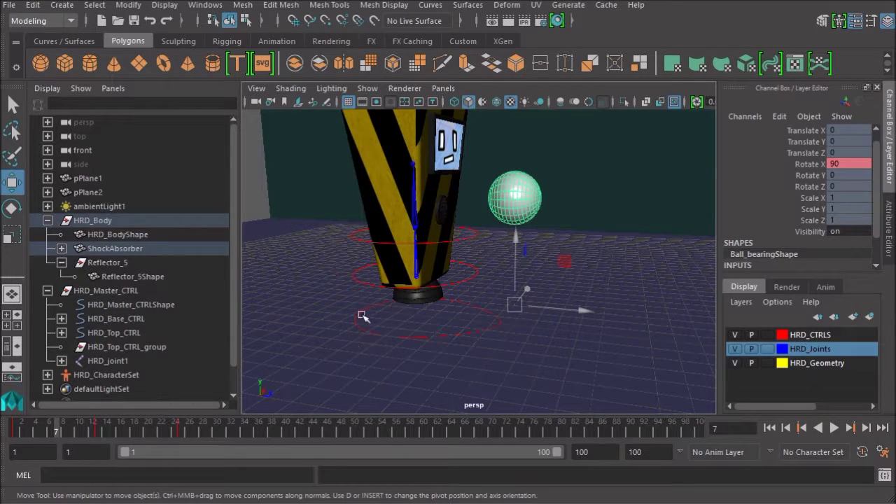
click(418, 297)
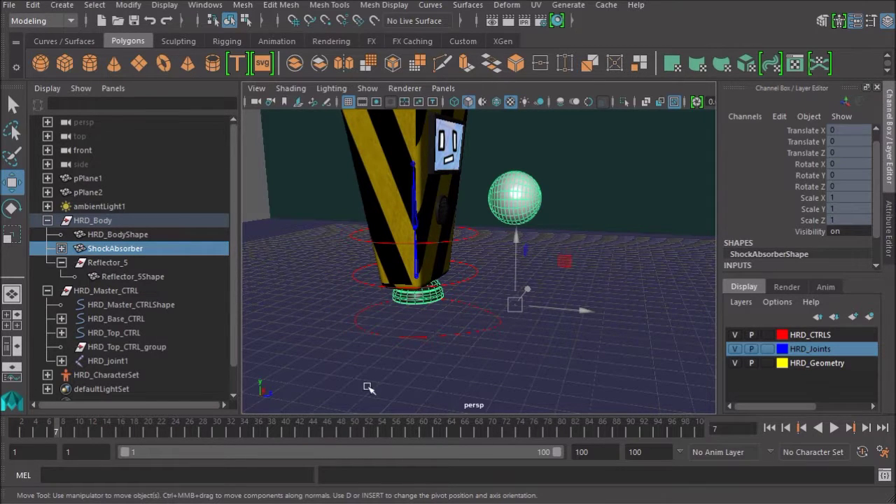
- Select HRD_Master_CTRL and reset its Translate Z to 0
click(501, 324)
click(478, 334)
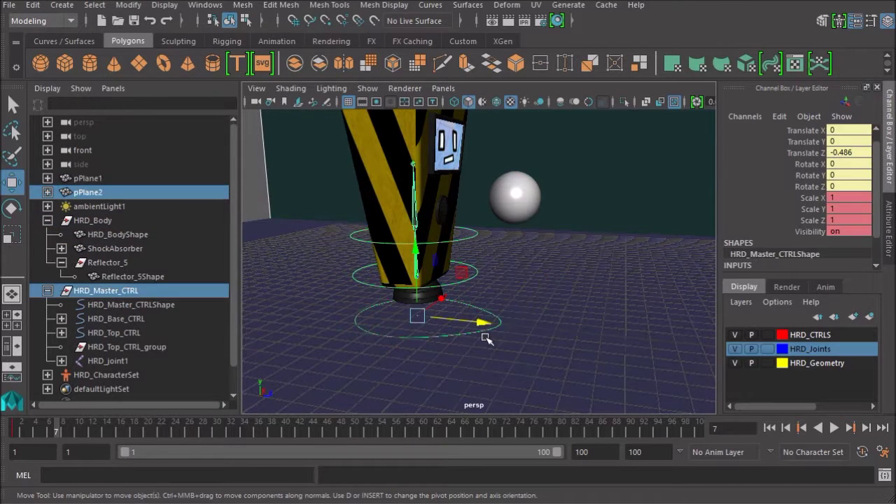
click(856, 156)
text(0)
key(Return)
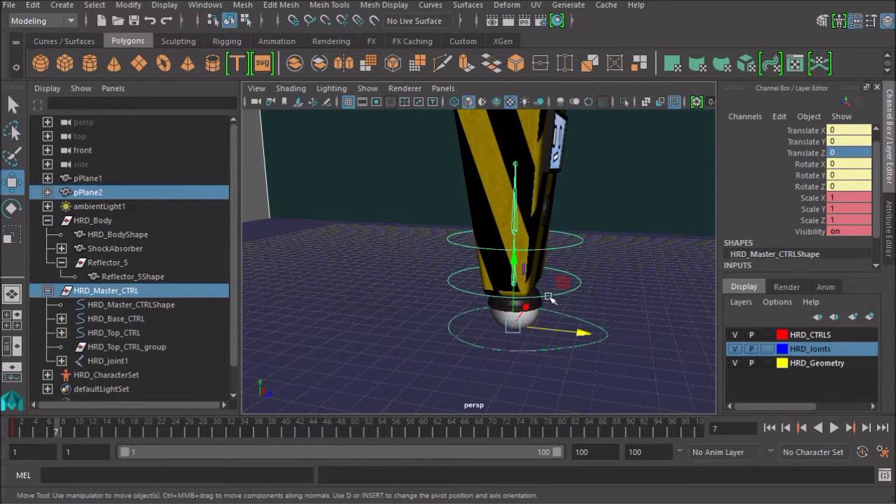
- Reselect HRD_Master_CTRL alone and move it forward along Z to about 0.597 to test the separation
alt+drag(551, 299, 582, 271)
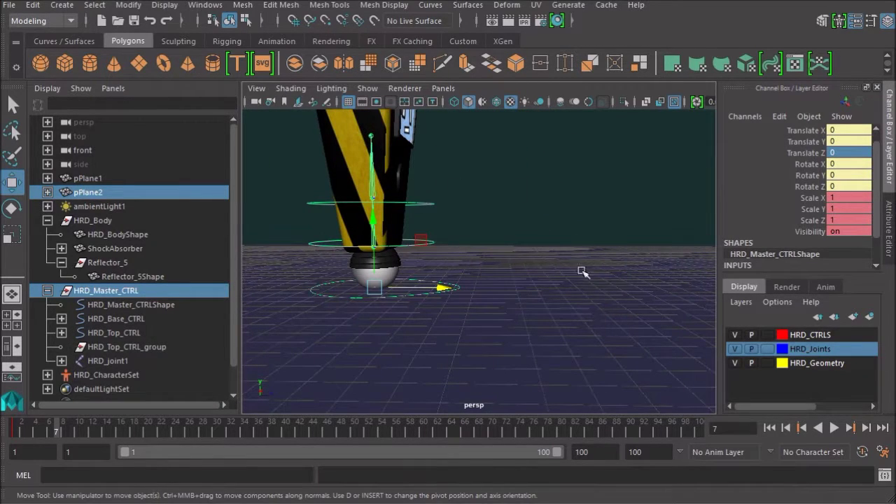
click(344, 301)
click(332, 287)
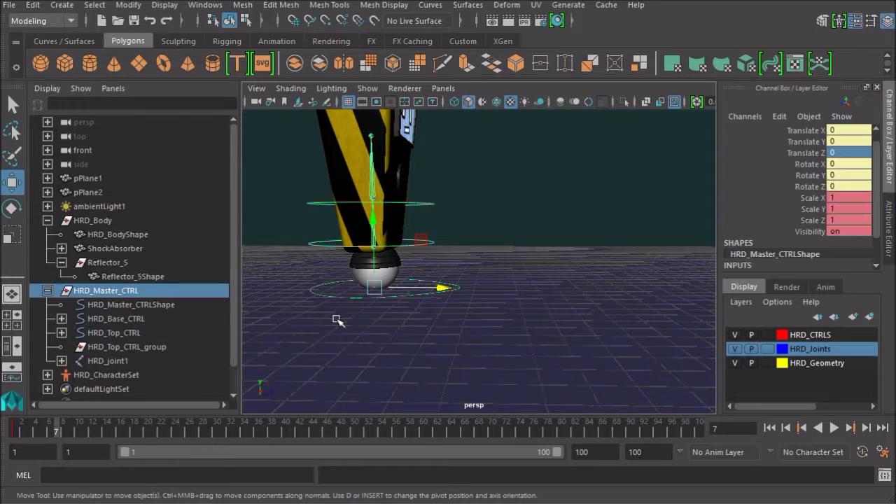
drag(547, 219, 558, 271)
alt+right_drag(545, 304, 334, 287)
drag(476, 275, 446, 277)
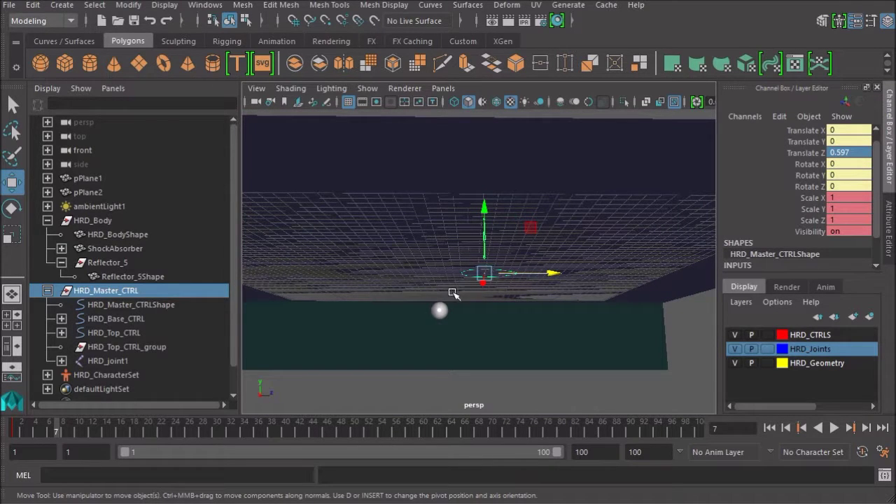
- Select the ball bearing, and then Reflector_5, to check how far each is offset from the body
click(447, 309)
alt+drag(456, 354, 450, 374)
alt+right_drag(450, 374, 708, 396)
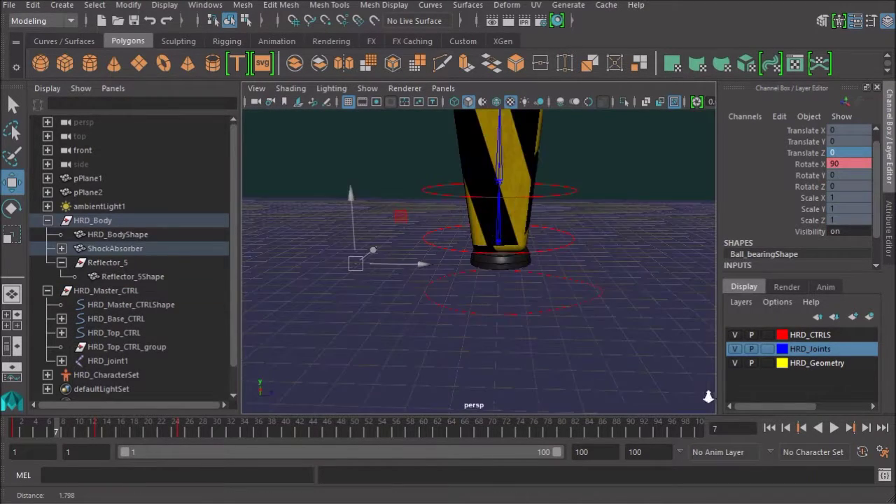
alt+right_drag(483, 301, 449, 266)
click(425, 163)
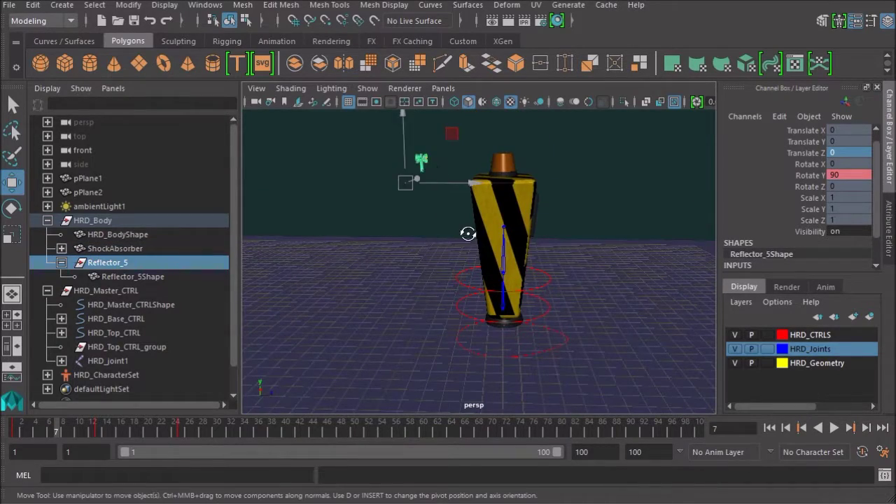
- Examine the positions of the reflector and ball bearing relative to the body from several angles, including beneath the ground plane
alt+drag(468, 233, 490, 231)
alt+right_drag(490, 232, 383, 252)
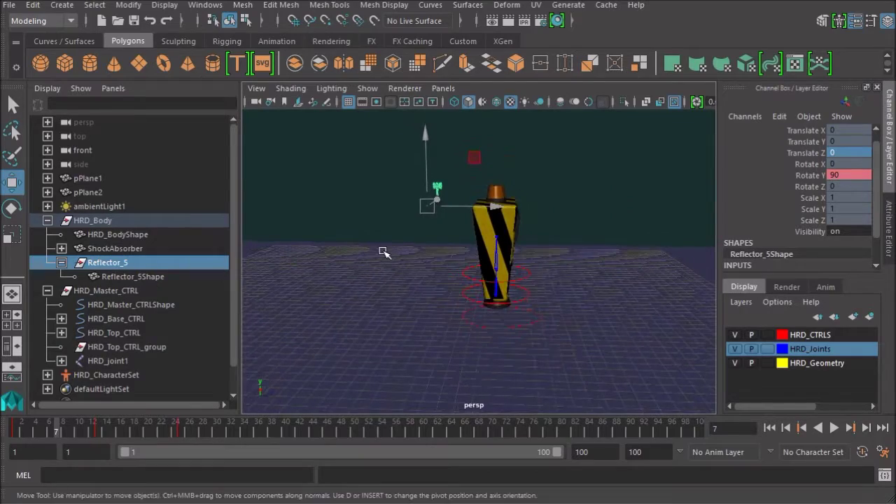
alt+drag(346, 275, 442, 238)
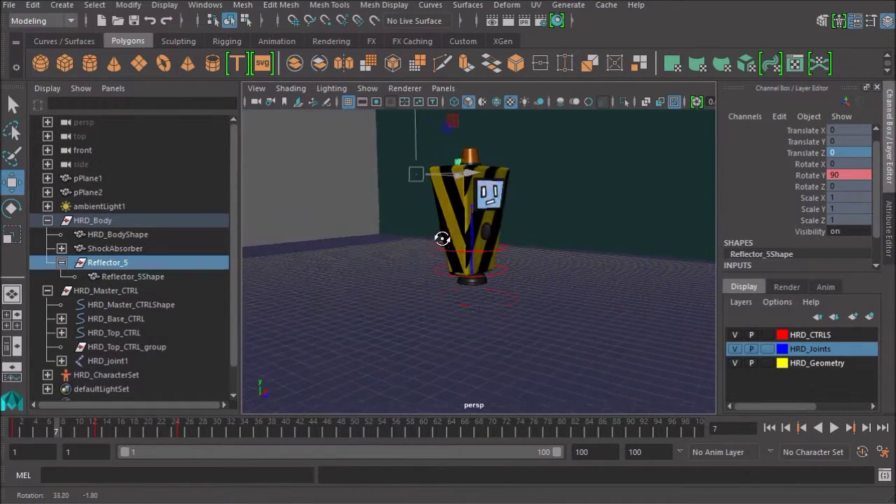
alt+drag(444, 301, 509, 172)
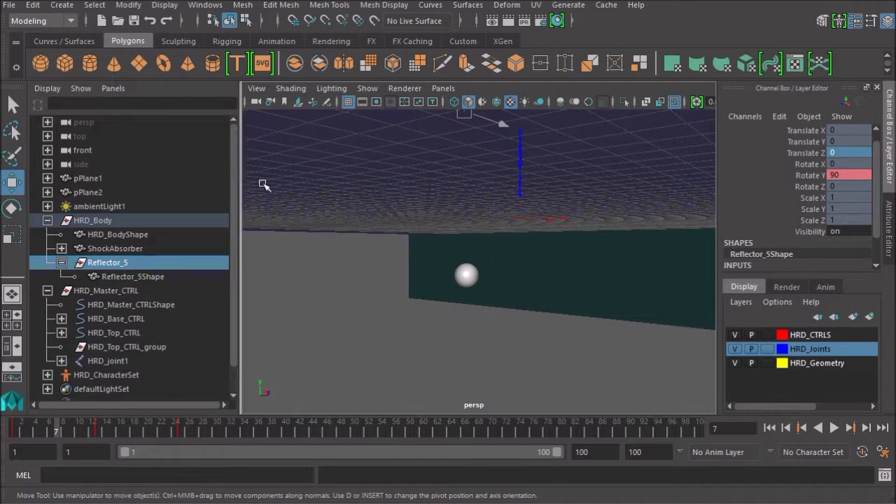
alt+drag(530, 212, 511, 186)
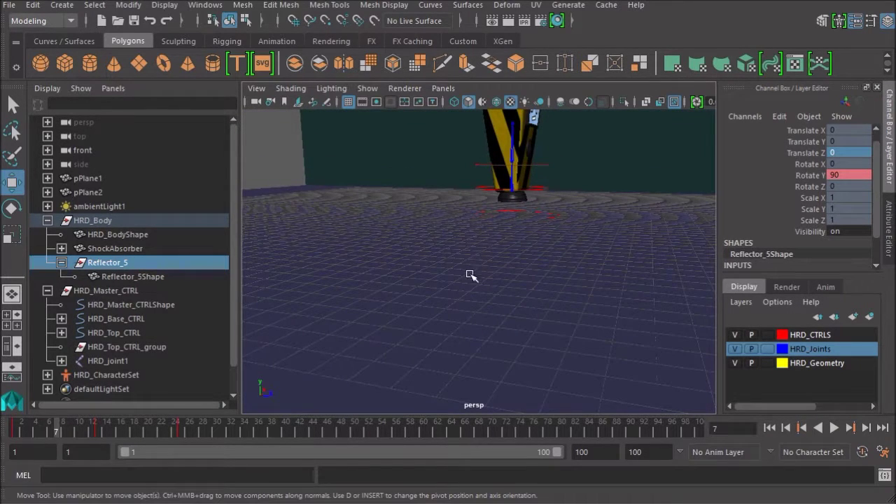
alt+drag(467, 306, 537, 264)
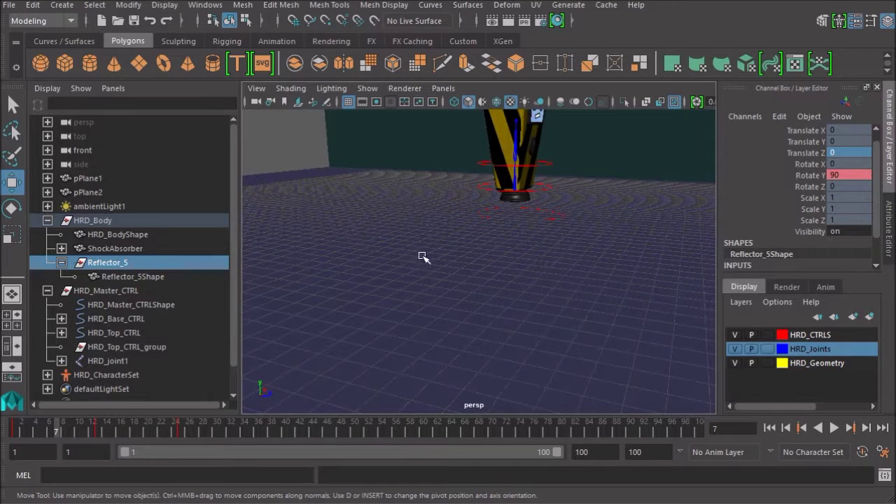
alt+drag(423, 257, 503, 233)
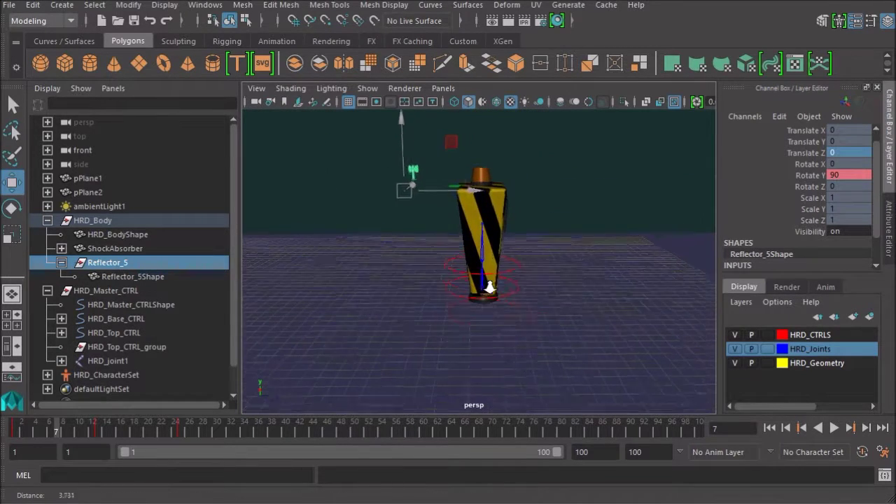
alt+drag(490, 287, 460, 224)
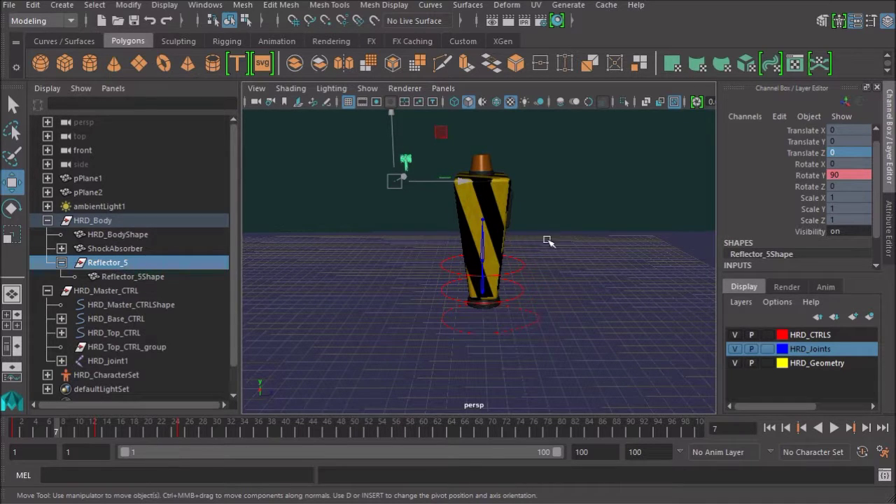
alt+drag(447, 306, 430, 295)
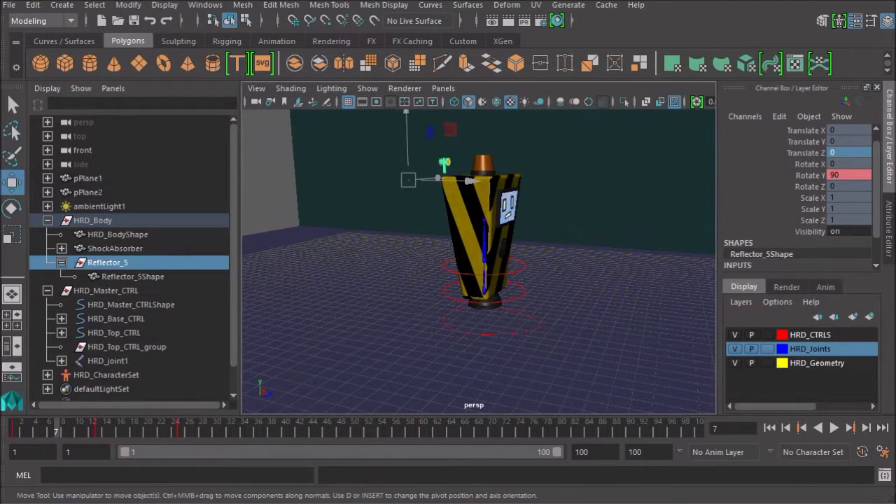
mouse_move(380, 186)
alt+mouse_down()
mouse_move(360, 200)
mouse_move(423, 203)
mouse_move(453, 186)
mouse_move(385, 193)
alt+mouse_up()
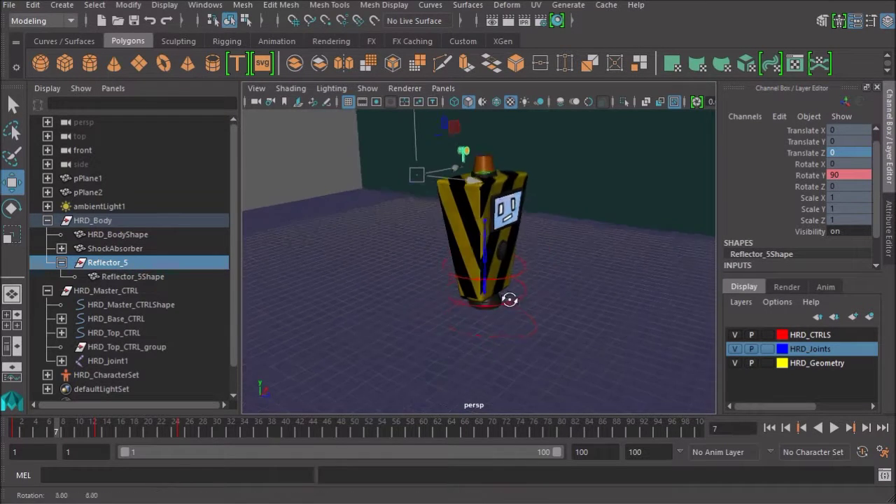
- Select HRD_Master_CTRL and move it back along Z to about 0.297 to observe the ball bearing and reflector
alt+right_drag(510, 299, 558, 315)
alt+middle_drag(544, 290, 520, 298)
click(519, 346)
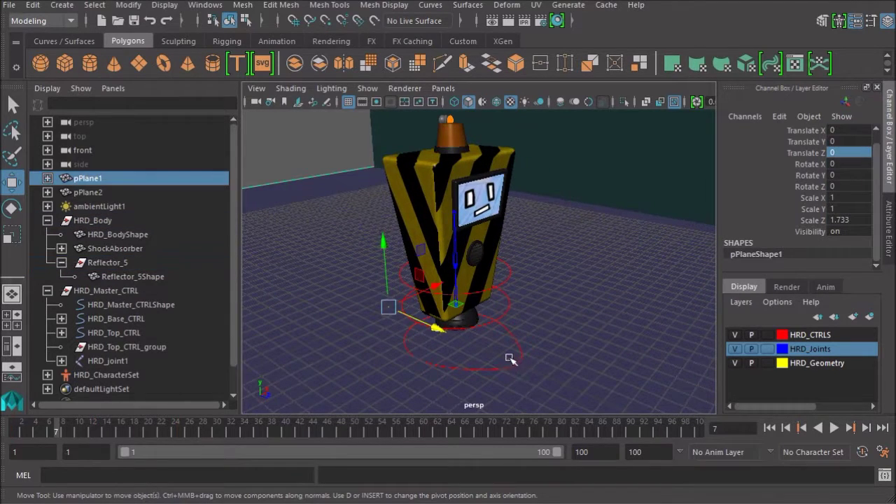
click(520, 339)
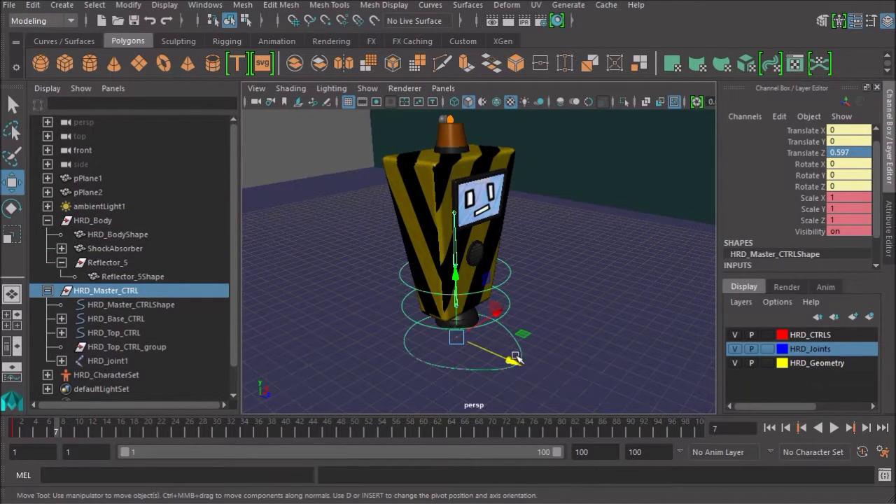
drag(516, 358, 469, 340)
alt+drag(403, 352, 483, 325)
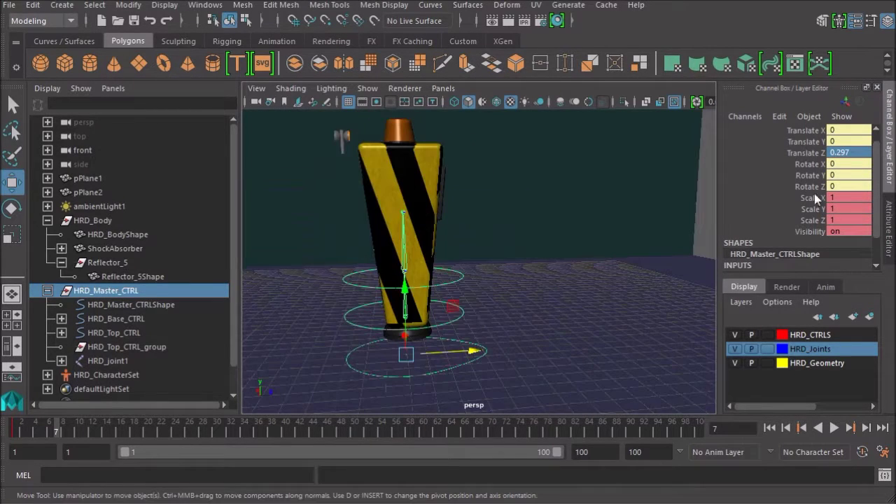
- Reset the Translate Z of HRD_Master_CTRL to 0
double_click(869, 154)
text(0)
key(Return)
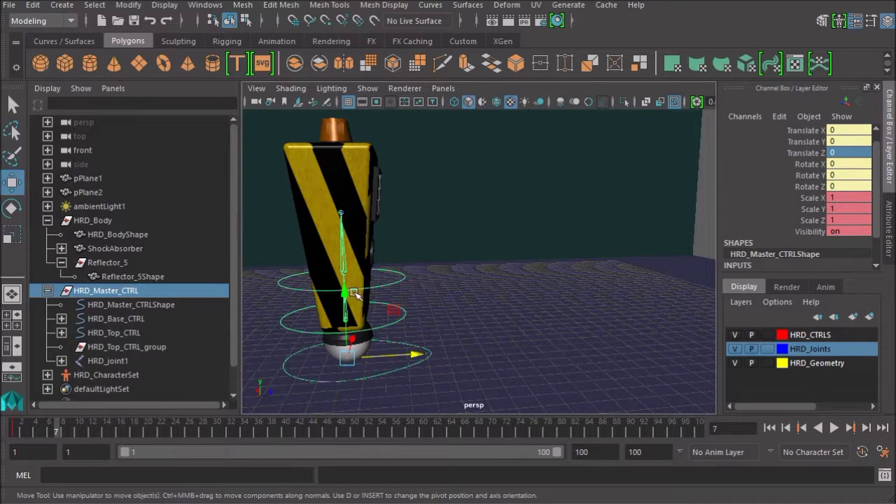
- Select the ball bearing, play the animation to check its rotation, and return to frame 1
alt+right_drag(356, 294, 332, 285)
alt+middle_drag(332, 286, 430, 278)
alt+drag(430, 278, 396, 283)
alt+right_drag(396, 282, 460, 297)
alt+middle_drag(460, 296, 430, 256)
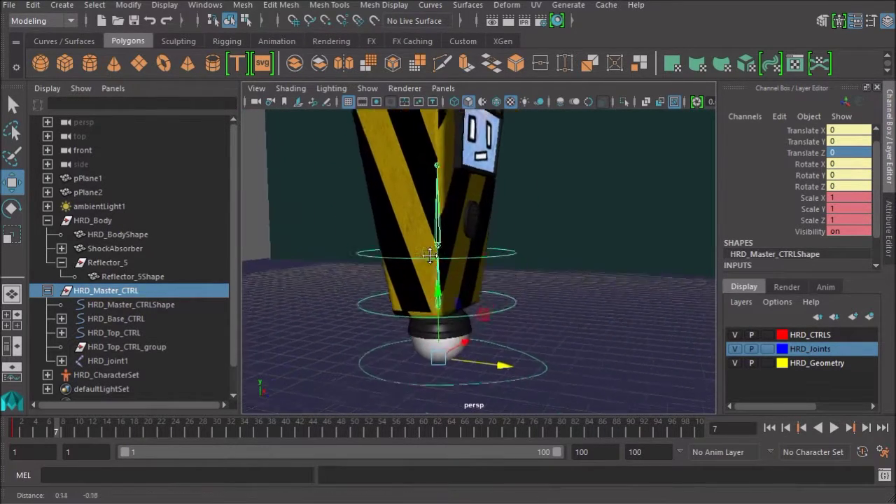
alt+drag(430, 256, 524, 270)
click(428, 315)
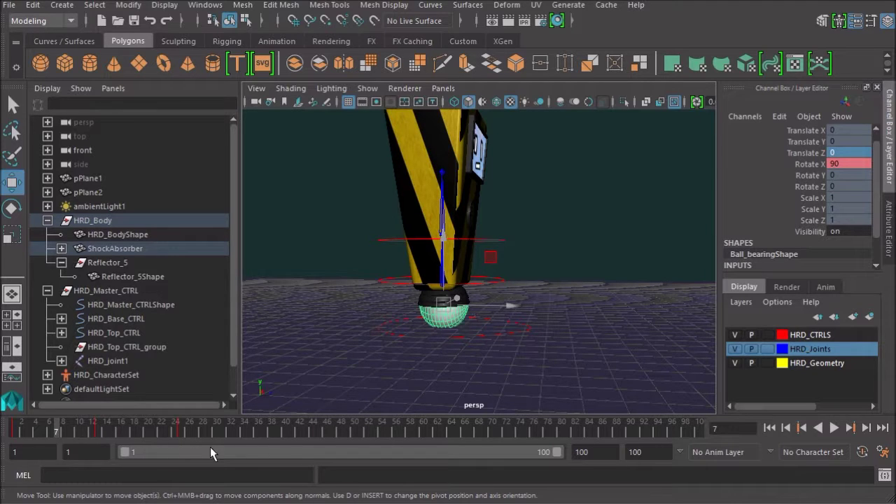
key(alt+v)
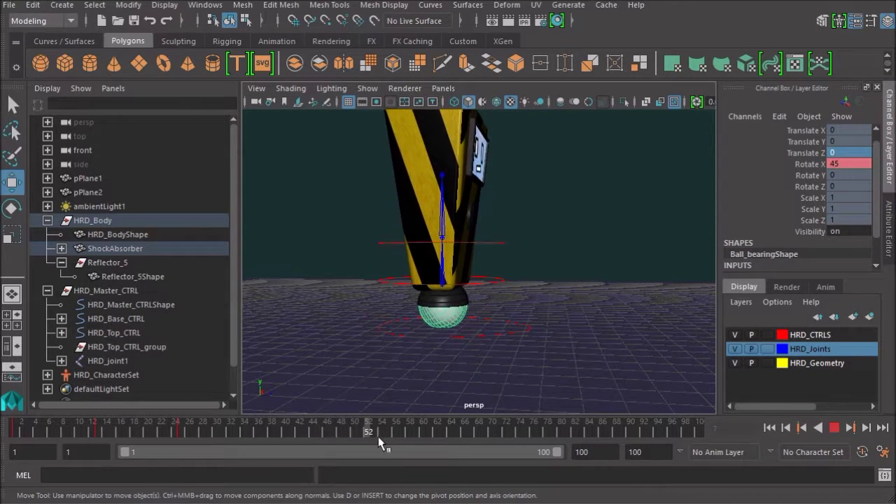
drag(379, 440, 8, 434)
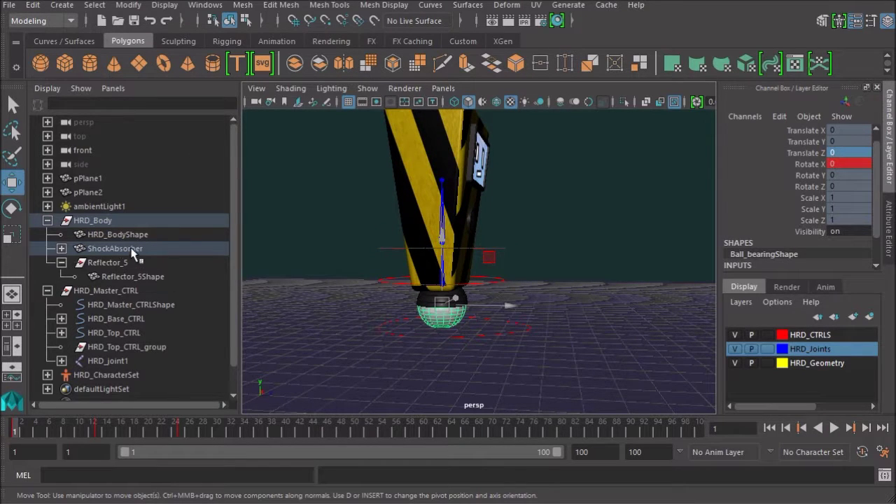
- Expand ShockAbsorber in the hierarchy and unparent Ball_bearing from it
click(61, 249)
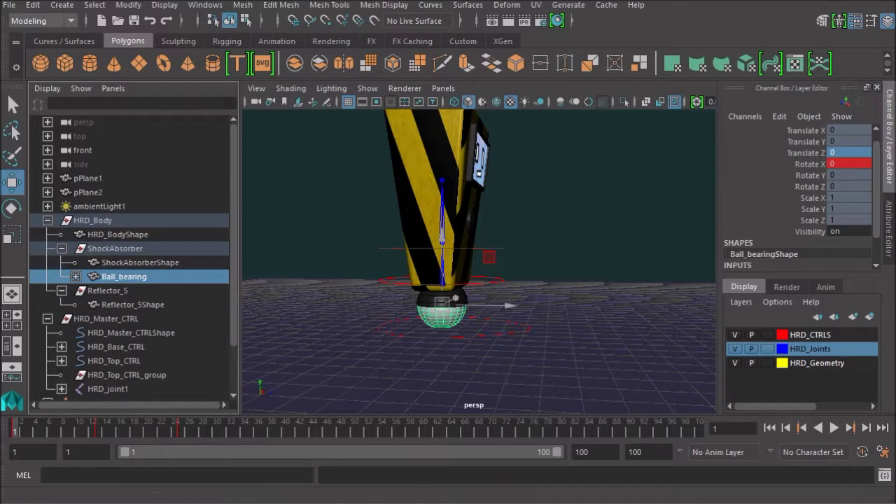
click(32, 5)
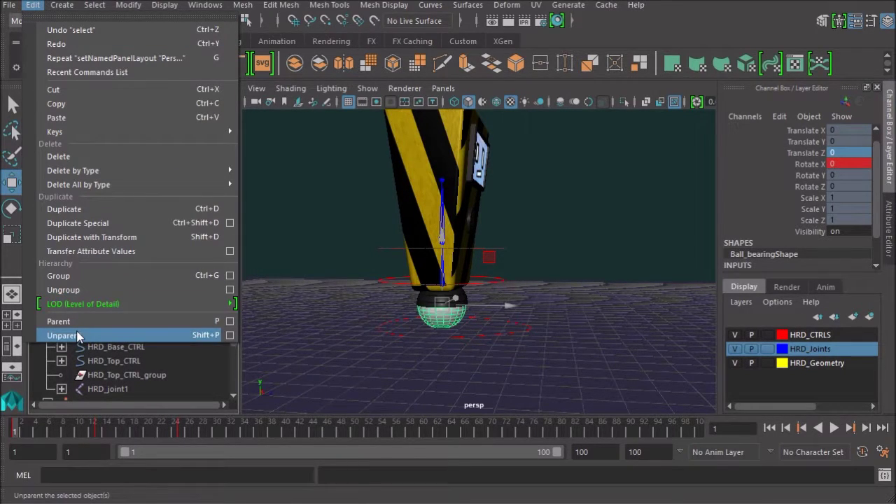
click(63, 335)
- Play the animation twice to check the unparented Ball_bearing's motion against the shock absorber, returning to frame 1 each time
key(alt+v)
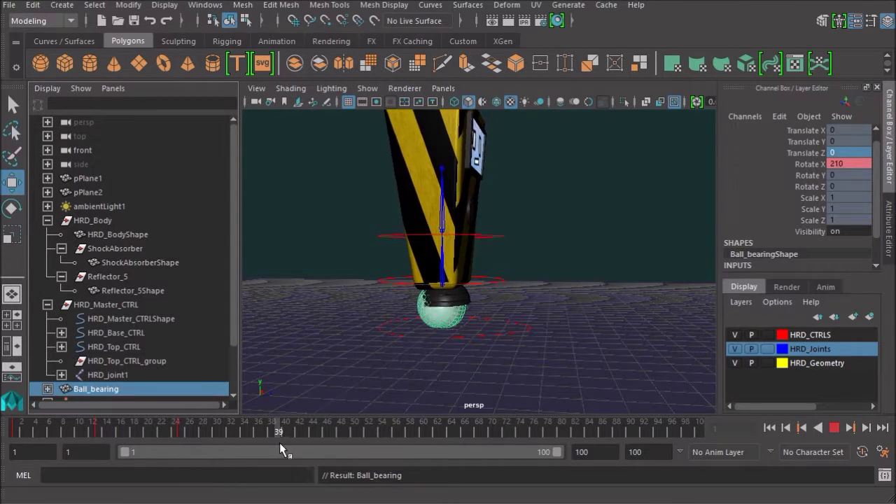
key(alt+v)
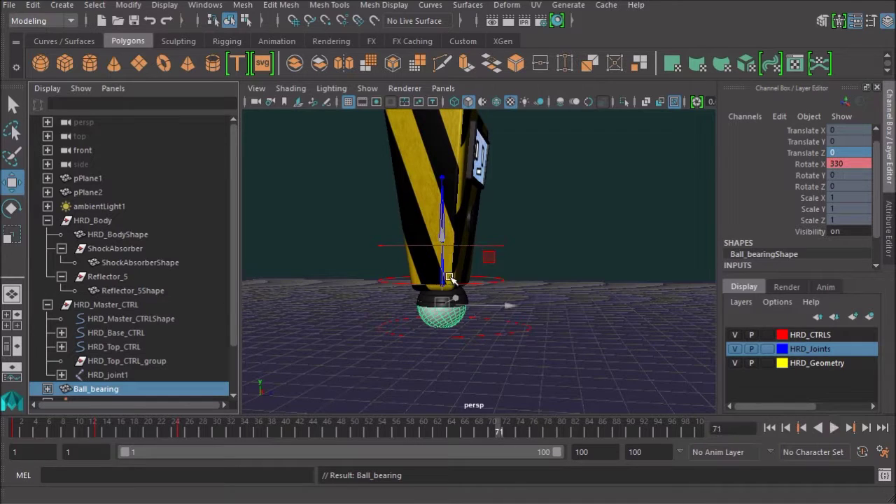
drag(477, 426, 13, 426)
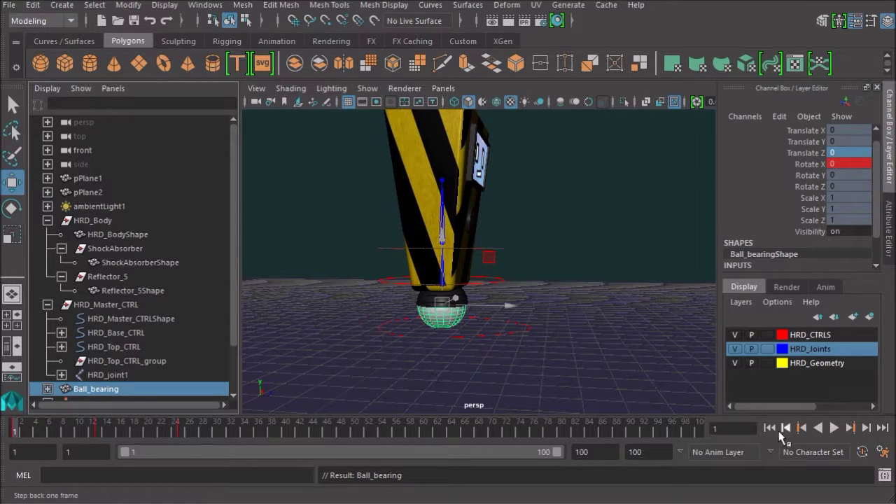
click(834, 428)
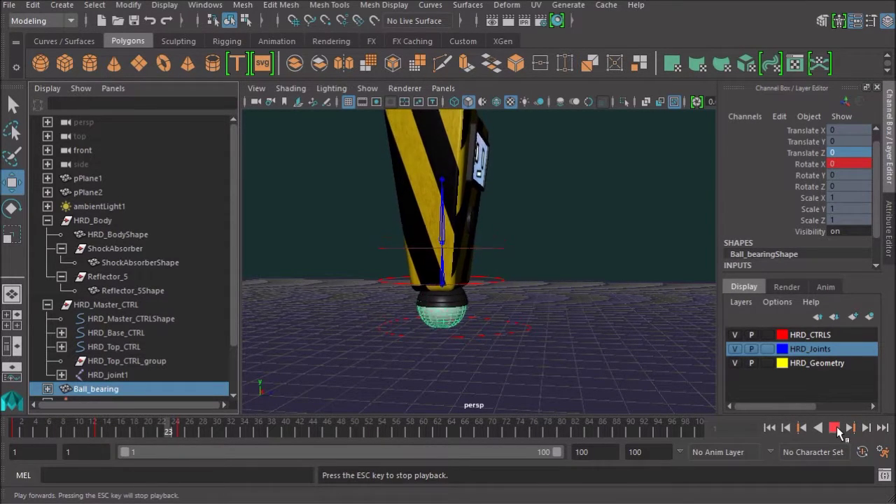
click(835, 428)
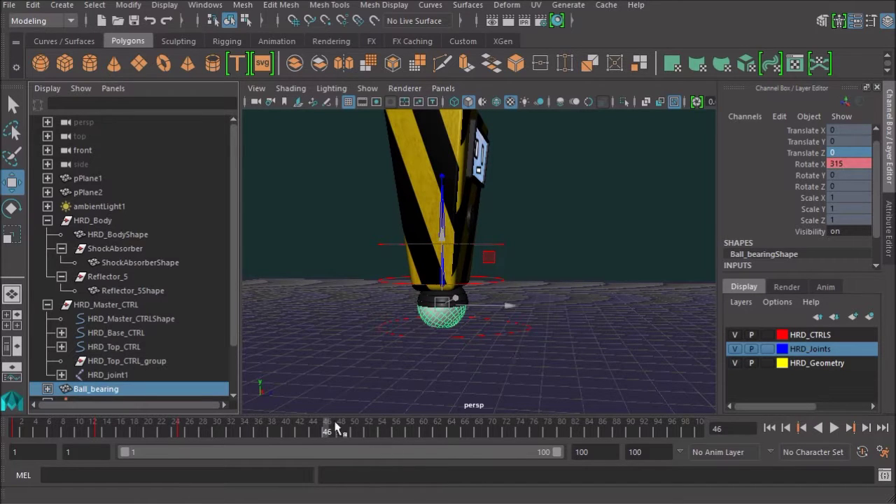
drag(337, 428, 12, 432)
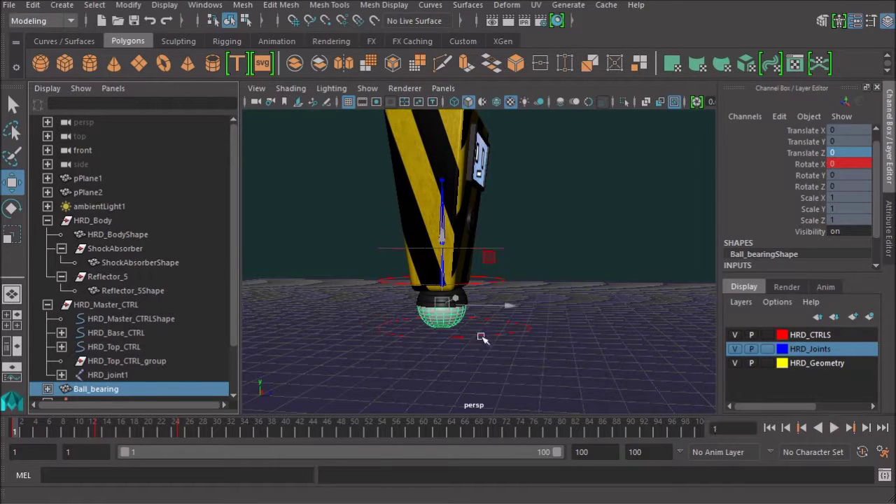
- Move HRD_Master_CTRL to about -0.618 on Translate Z at frame 1 and play the animation to check the ball bearing's behaviour
click(530, 331)
click(530, 334)
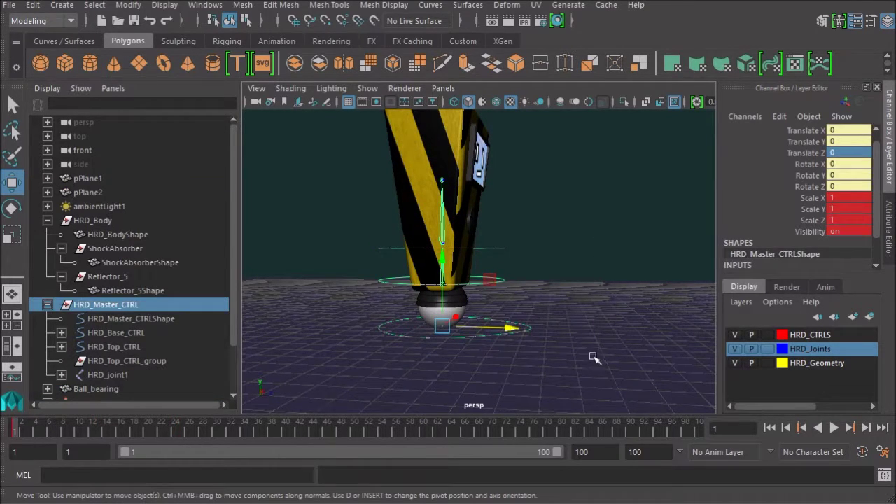
drag(518, 327, 381, 334)
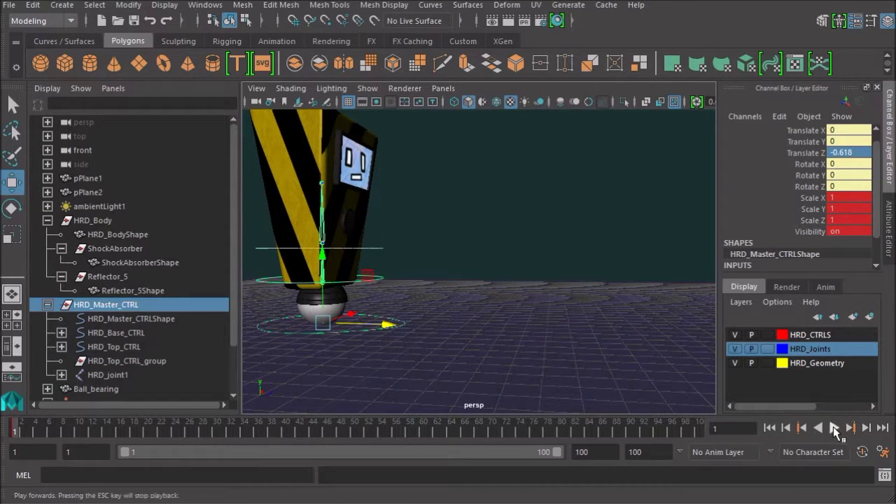
click(834, 428)
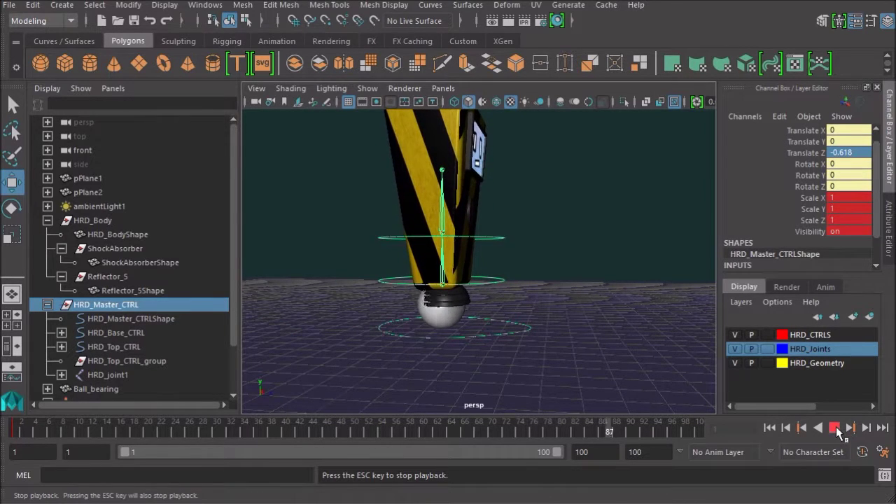
key(Escape)
- Test-move HRD_Master_CTRL about 0.228 and about -0.348 along Z at frame 92, undoing each move
drag(513, 330, 536, 364)
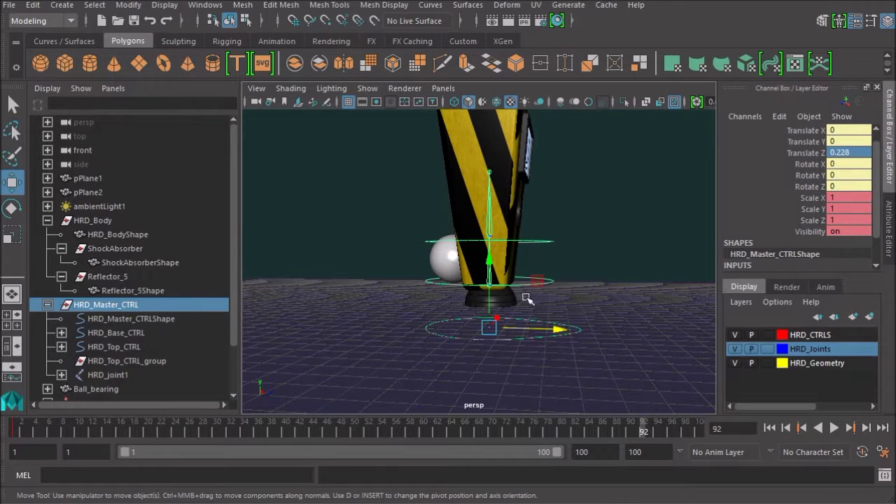
click(423, 332)
key(ctrl+z)
key(ctrl+z)
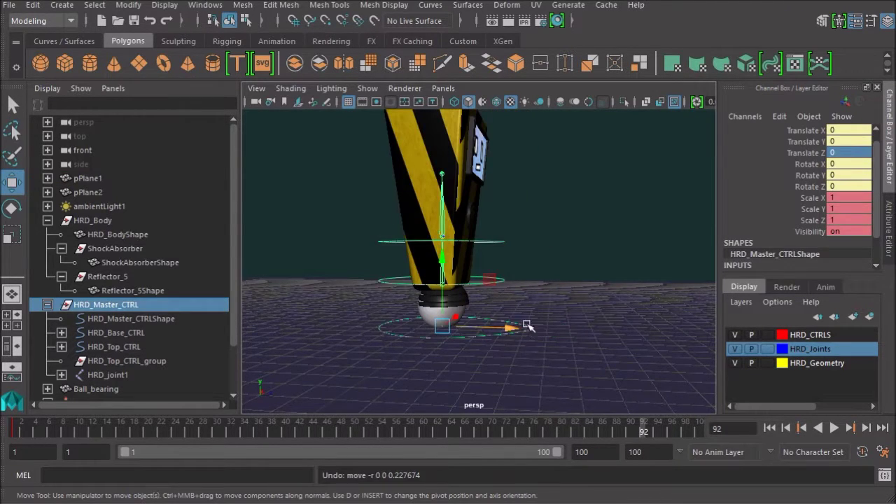
click(526, 324)
drag(516, 318, 436, 350)
key(ctrl+z)
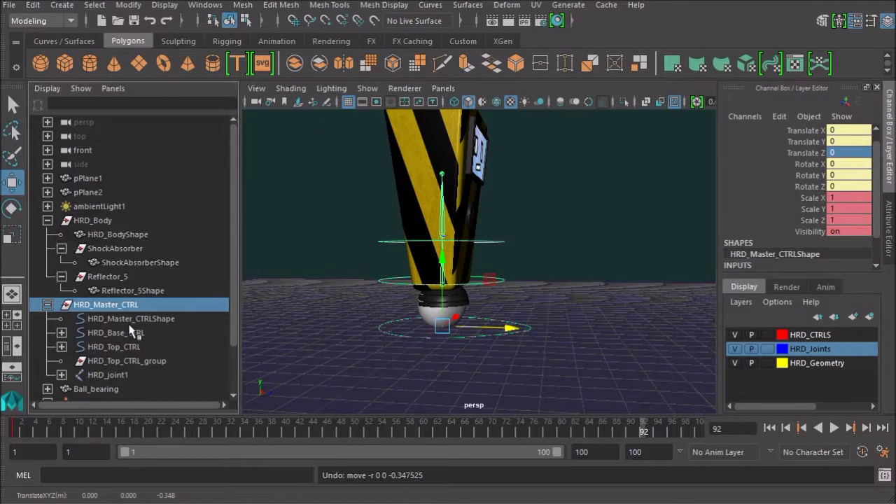
- Examine the inputs of HRD_Master_CTRL and of Ball_bearing for nodes that could cause the separation
scroll(797, 180, down, 1)
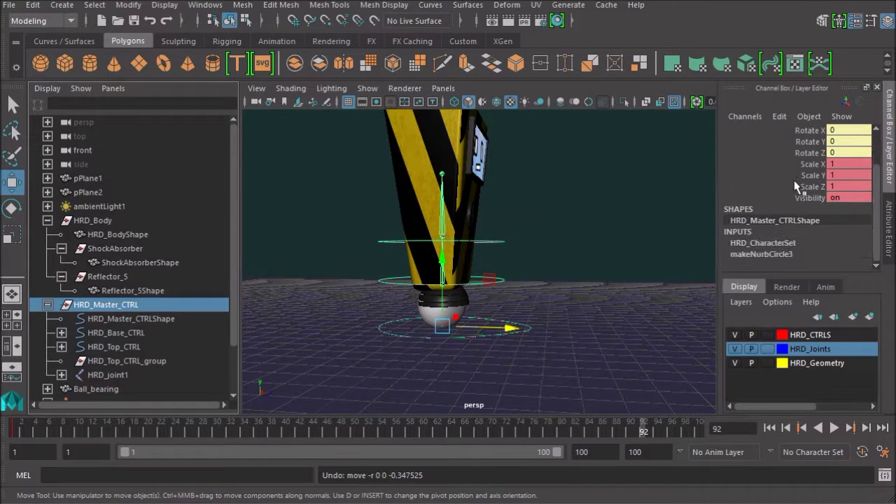
click(428, 317)
scroll(853, 222, down, 1)
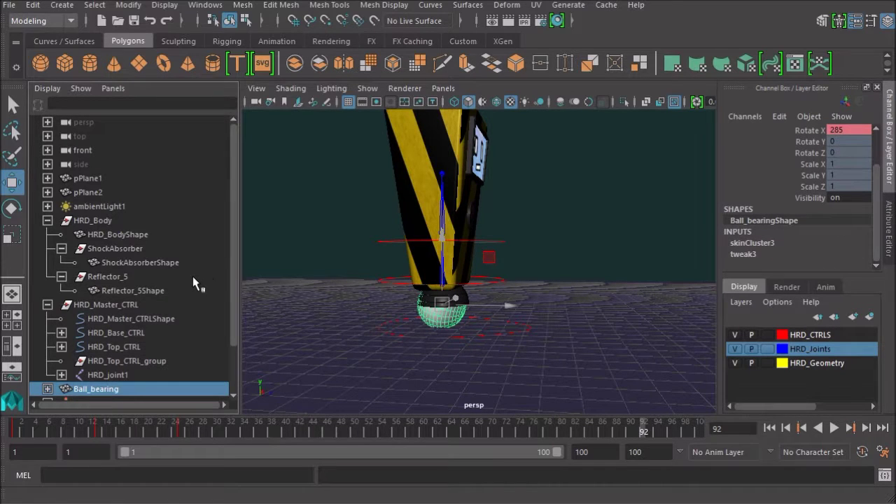
- Undo back through the unparenting of Ball_bearing, restoring it under ShockAbsorber with Ball_bearing selected
key(ctrl+z)
key(ctrl+z)
key(ctrl+z)
key(ctrl+z)
key(ctrl+z)
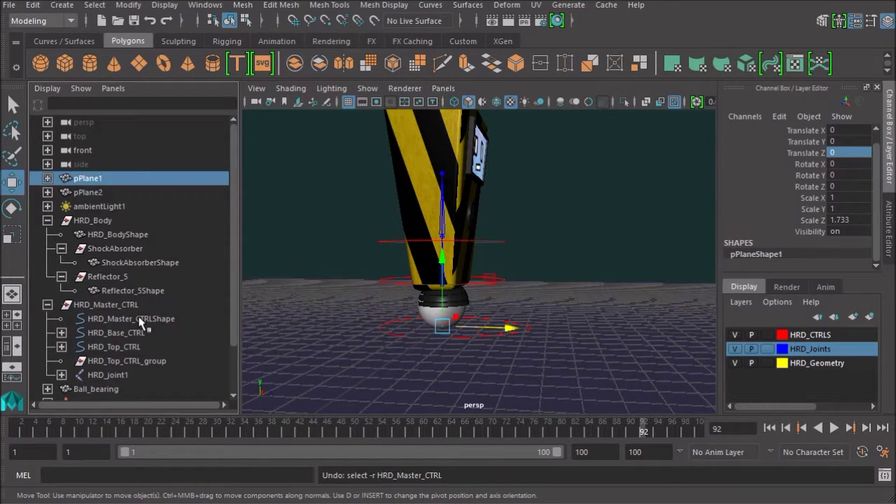
key(ctrl+z)
key(ctrl+z)
key(ctrl+z)
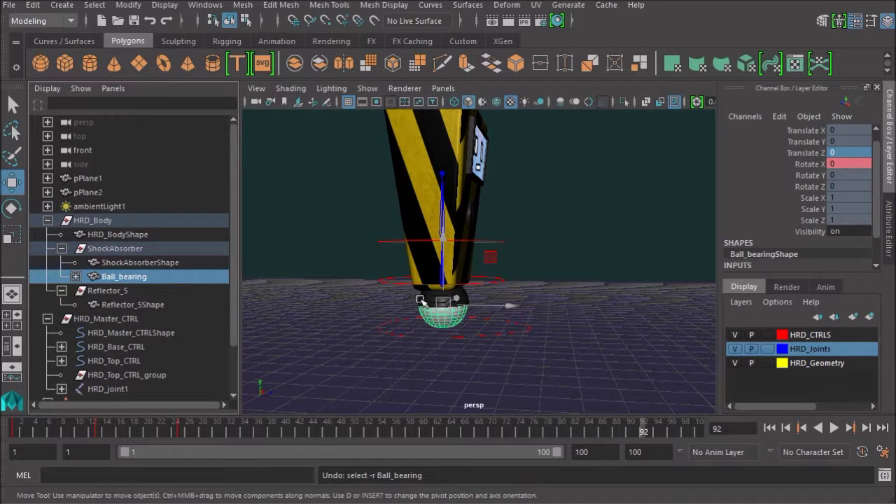
- Scrub the animation to frame 55 and back to frame 1, and review Ball_bearing's channels and inputs
drag(52, 428, 389, 434)
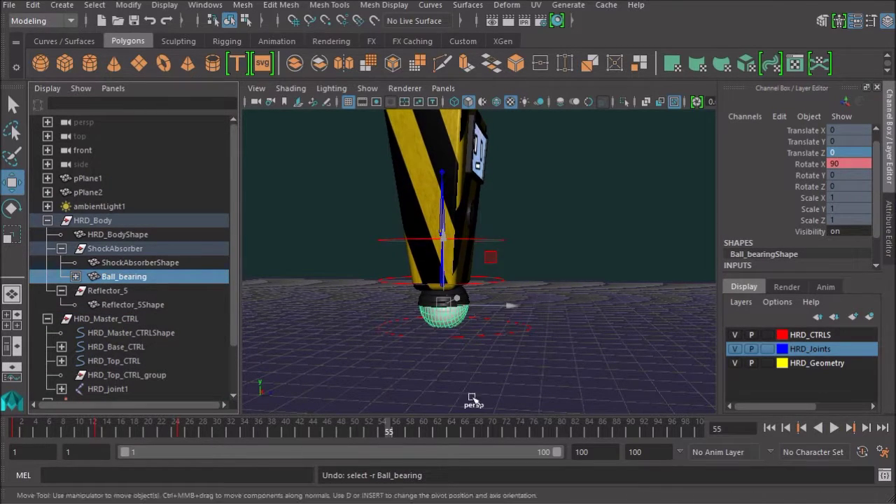
drag(332, 427, 12, 428)
scroll(848, 208, down, 1)
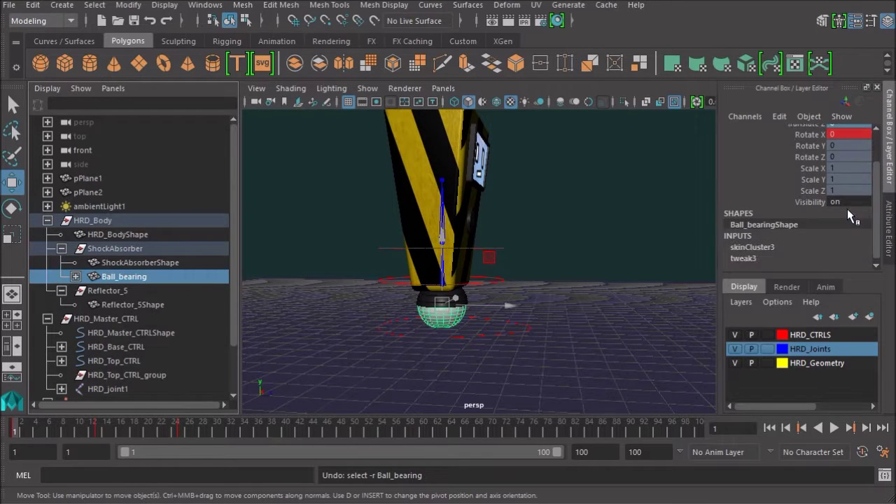
scroll(816, 259, up, 2)
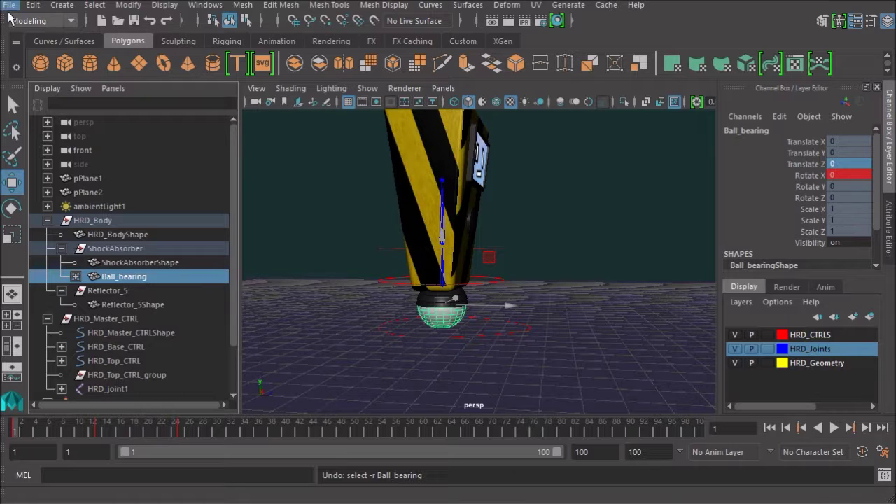
- Delete the construction history of Ball_bearing and check its remaining inputs
click(32, 5)
mouse_move(77, 171)
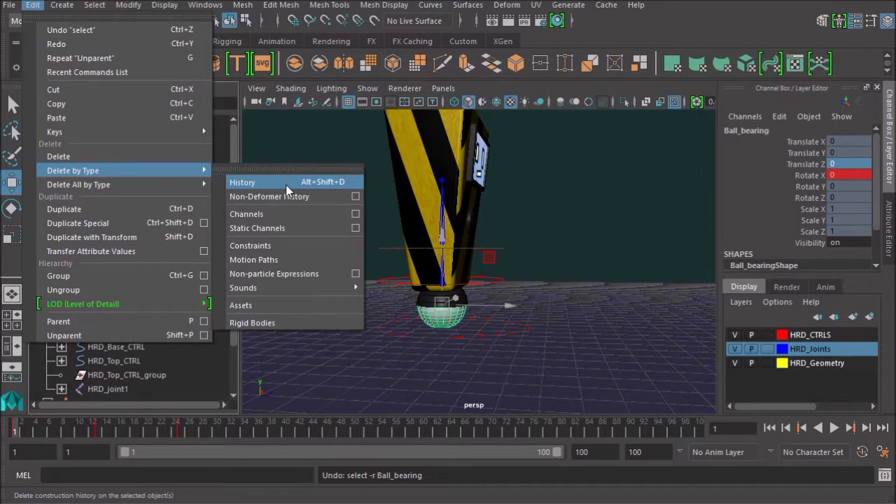
click(286, 184)
scroll(823, 143, down, 1)
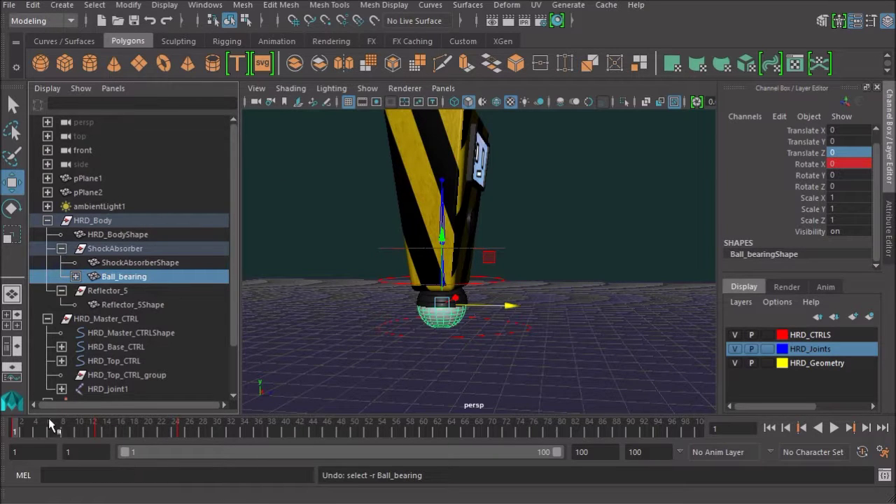
- Move HRD_Master_CTRL to about 0.927 on Translate Z at frame 1 and play the animation to test the ball bearing
drag(50, 425, 4, 427)
click(527, 329)
click(530, 328)
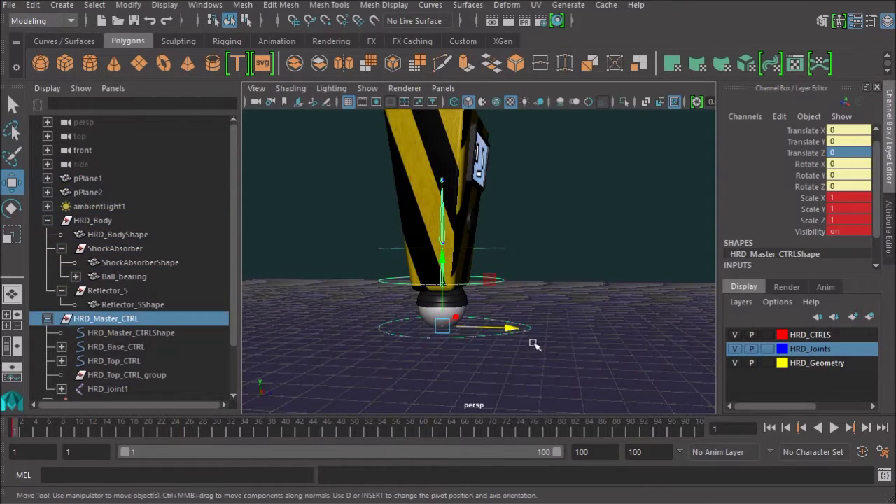
drag(511, 328, 723, 345)
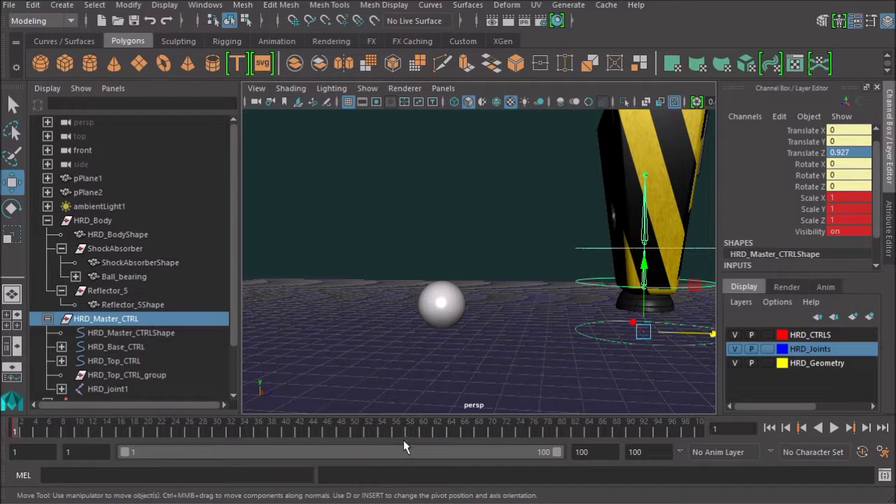
click(835, 428)
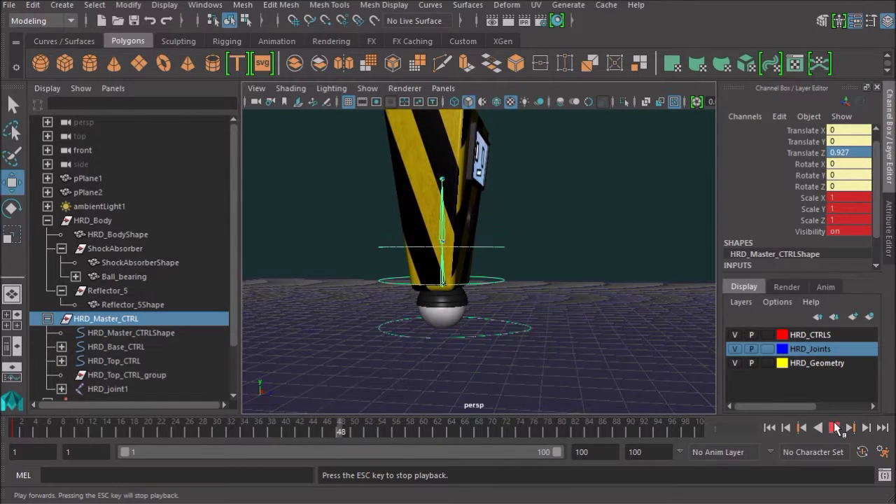
click(836, 428)
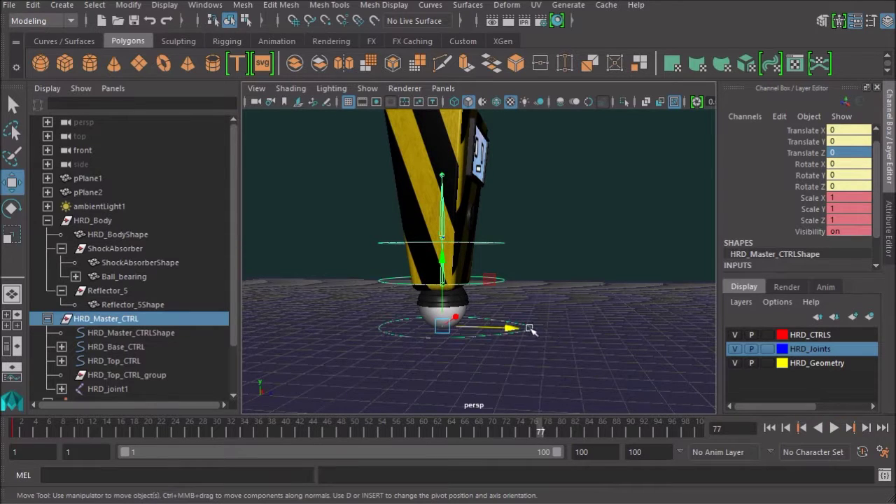
- Test-move HRD_Master_CTRL about -0.133 along Z at frame 77 and undo the move
click(512, 354)
click(537, 346)
click(525, 328)
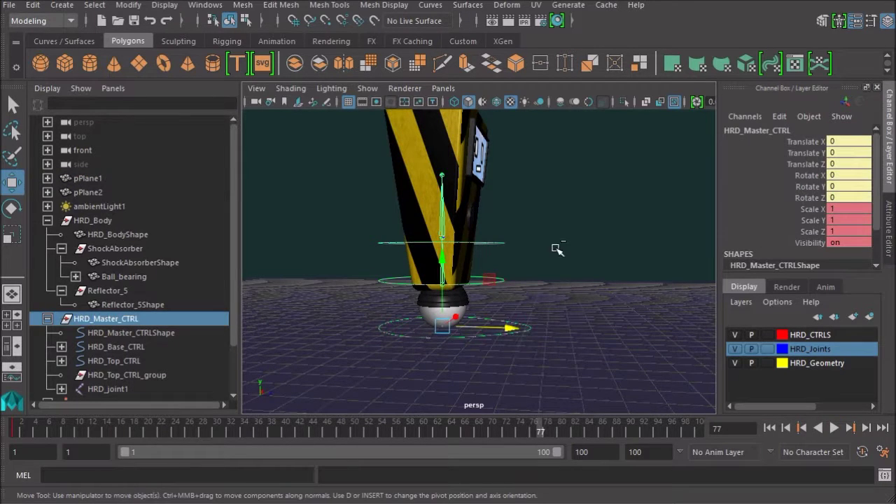
drag(509, 331, 476, 354)
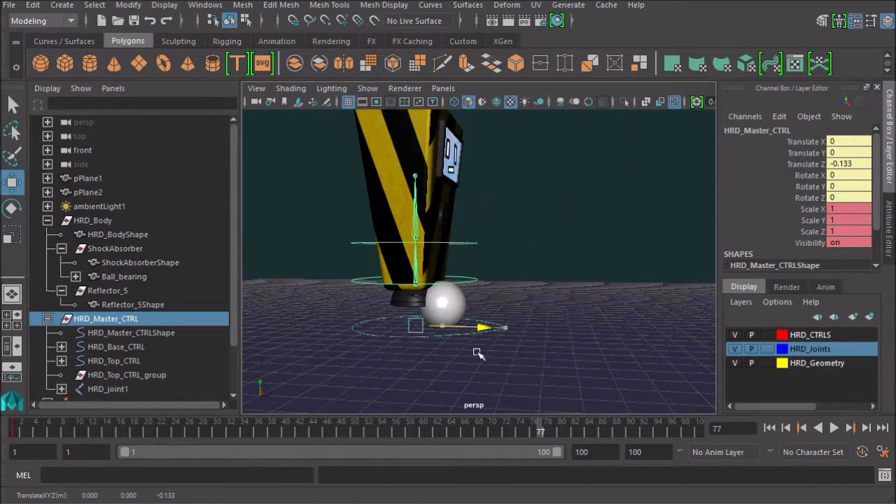
key(ctrl+z)
- Examine the robot's base from several angles and select Ball_bearing to check its channels and keyframes
alt+drag(519, 315, 448, 315)
alt+right_drag(455, 315, 552, 362)
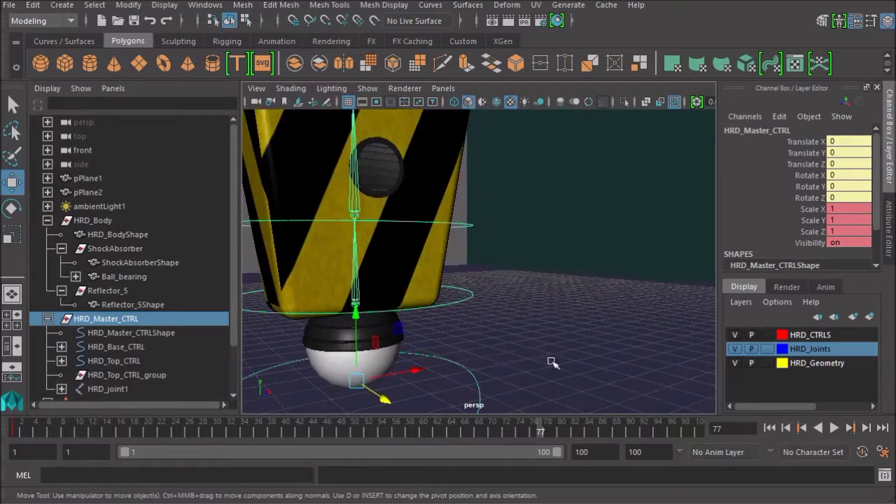
alt+drag(553, 362, 490, 353)
alt+right_drag(490, 353, 368, 332)
alt+middle_drag(368, 332, 401, 276)
alt+drag(401, 277, 568, 273)
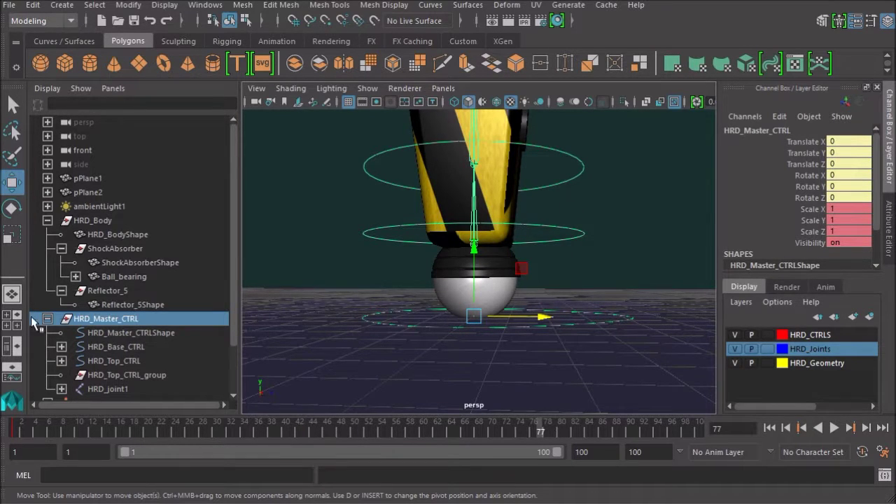
click(105, 276)
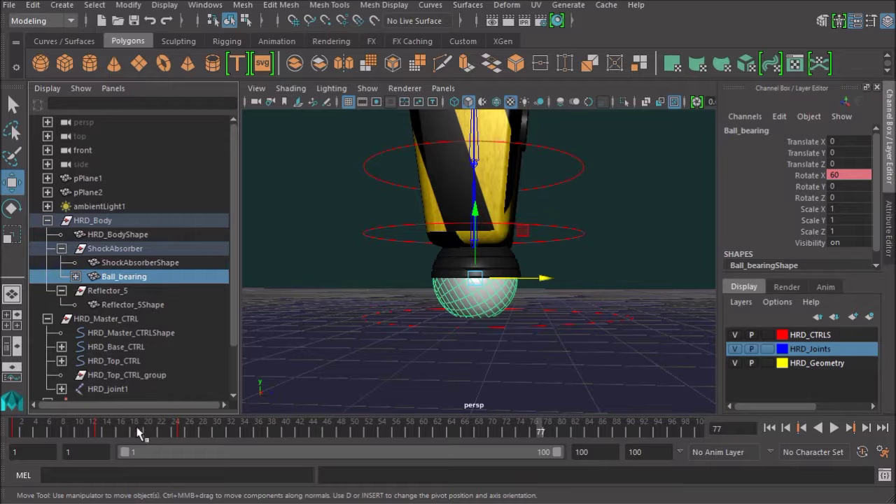
- Test-move HRD_Master_CTRL back and forth along Z to compare the ball's position with the shock absorber, undoing each move
click(601, 315)
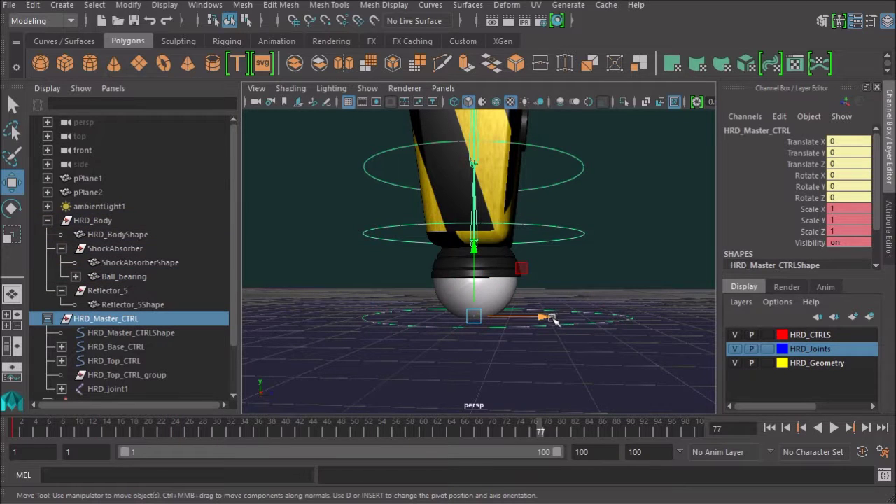
drag(549, 328, 427, 344)
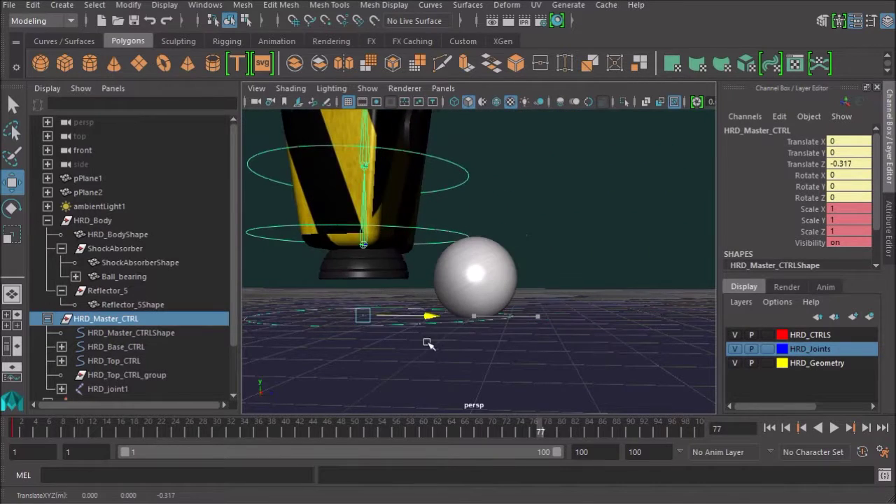
key(ctrl+z)
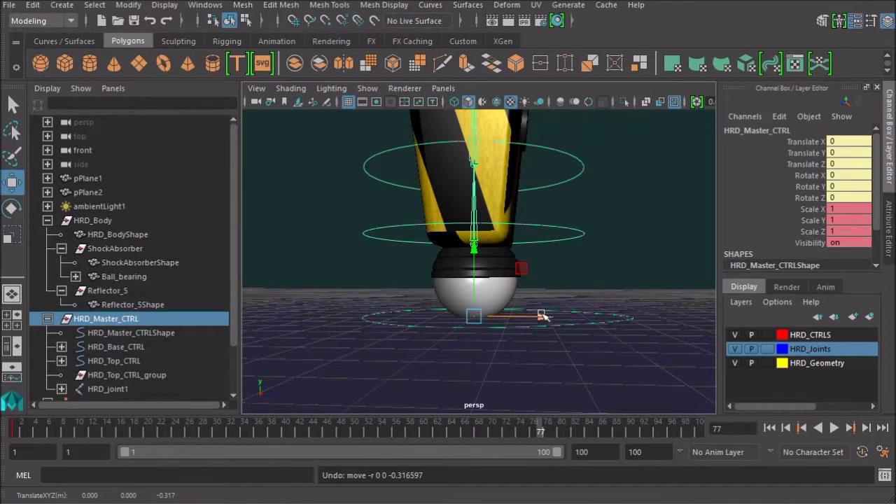
drag(550, 318, 704, 317)
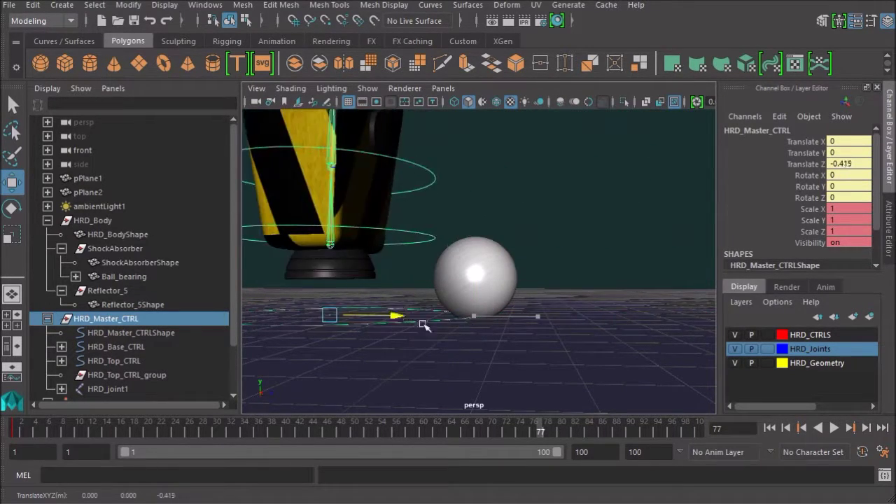
drag(423, 323, 436, 341)
key(ctrl+z)
- Inspect the ball and shock absorber from both sides, select Ball_bearing, and look through the available edit commands
alt+drag(486, 311, 400, 304)
alt+right_drag(400, 304, 398, 324)
alt+middle_drag(399, 324, 392, 310)
alt+drag(393, 311, 533, 313)
alt+right_drag(533, 312, 576, 330)
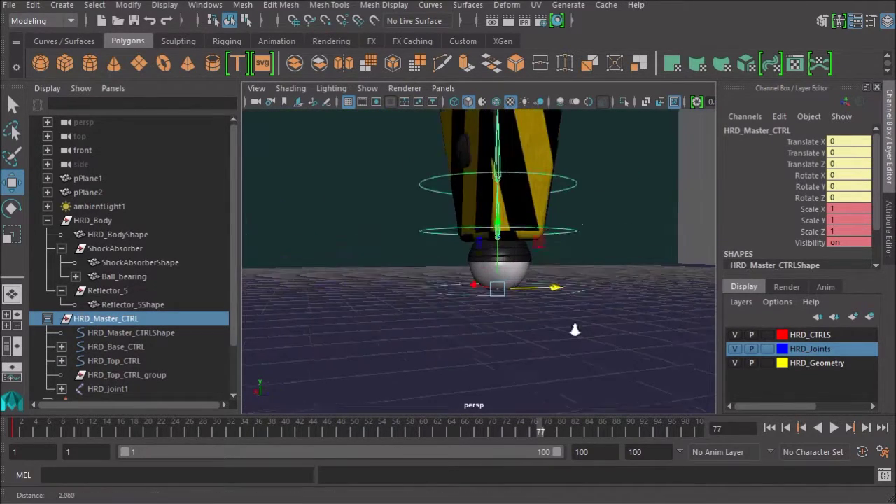
alt+drag(575, 330, 590, 289)
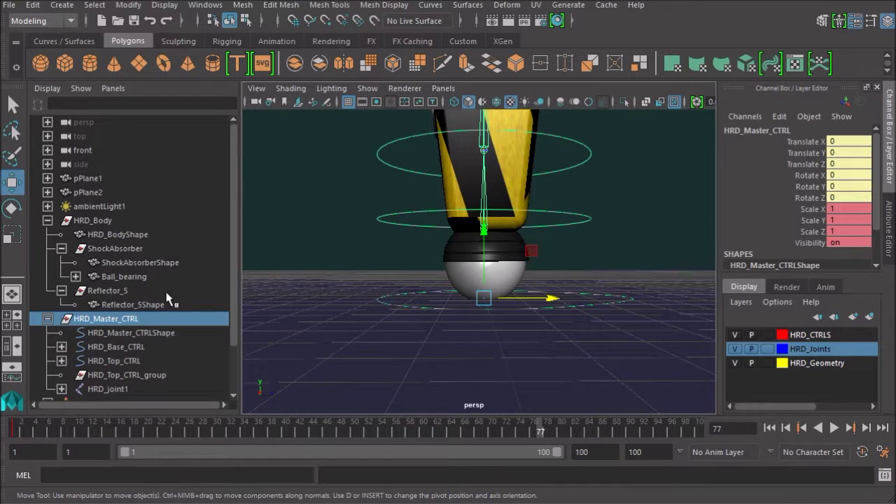
click(132, 278)
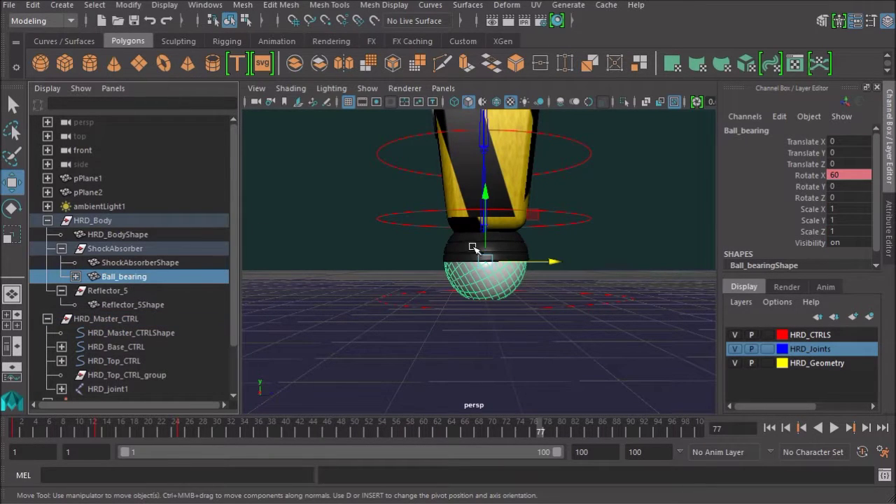
click(35, 6)
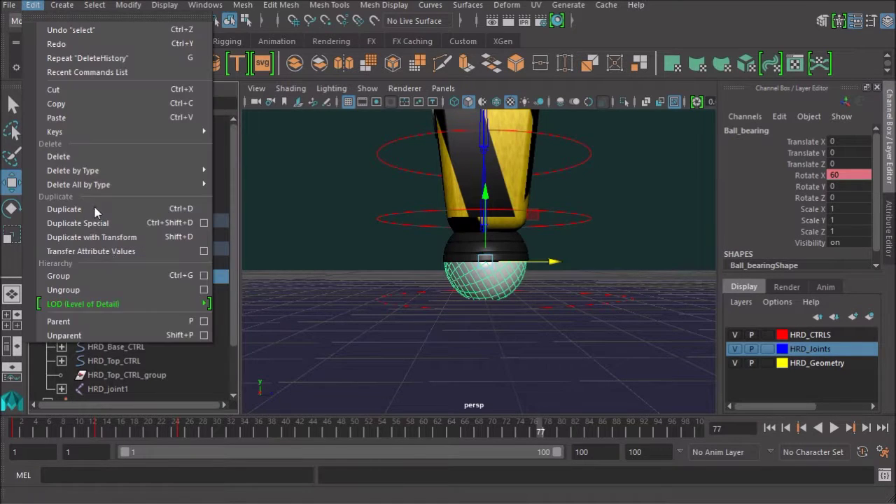
- Test-move HRD_Master_CTRL about 0.379 along Z and undo the move
click(629, 304)
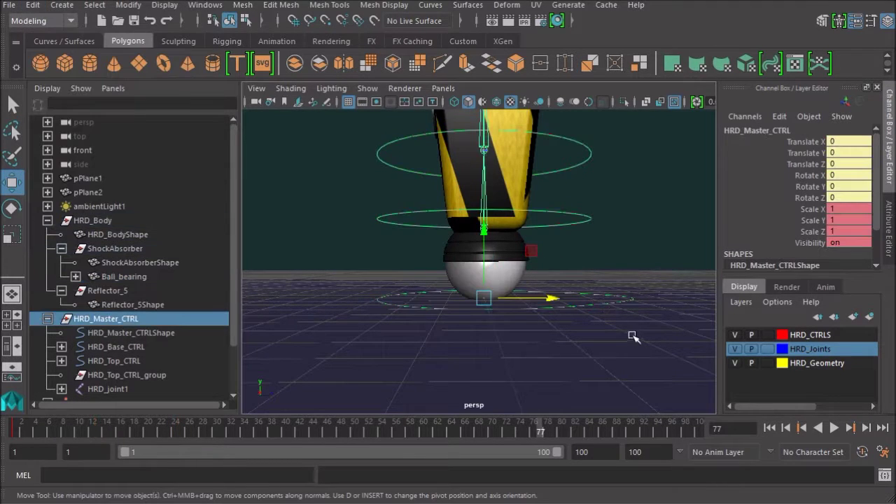
drag(549, 298, 681, 303)
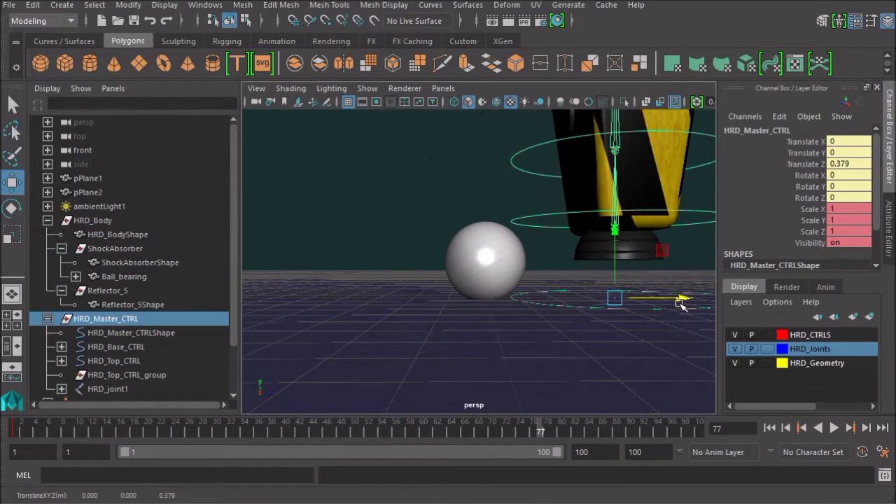
key(ctrl+z)
- Unparent Ball_bearing from ShockAbsorber and scrub the timeline to frame 71
click(150, 278)
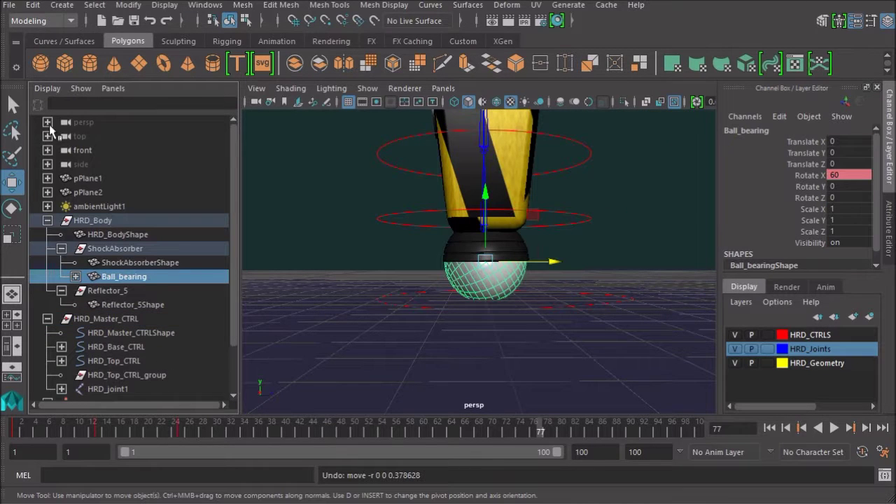
click(31, 6)
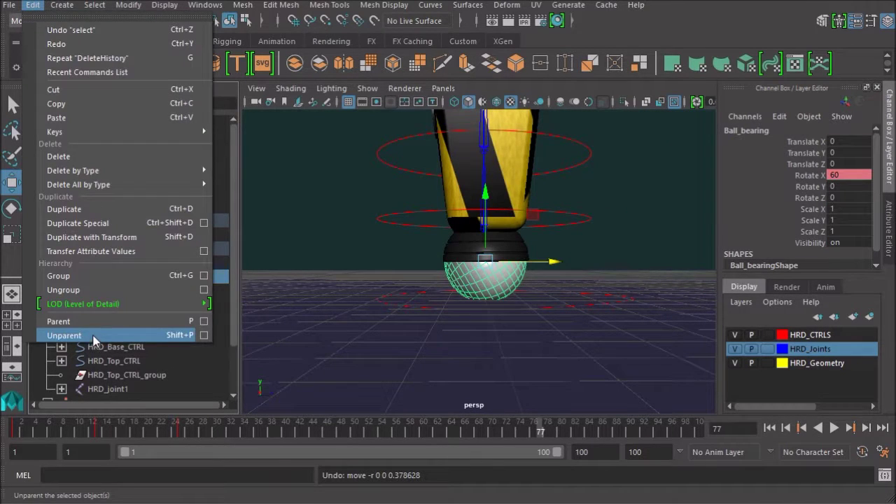
click(64, 336)
drag(28, 423, 500, 434)
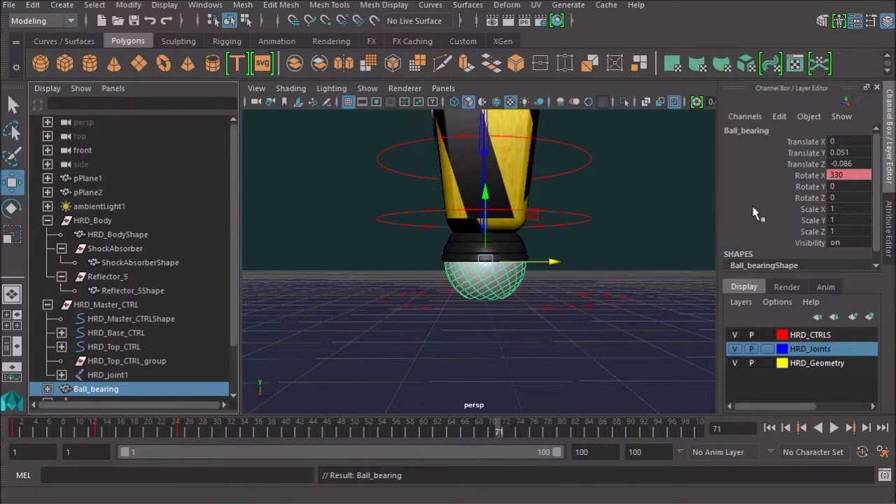
- Test-move HRD_Master_CTRL about 0.29 along Z with the ball unparented, and undo the move
click(619, 297)
click(616, 304)
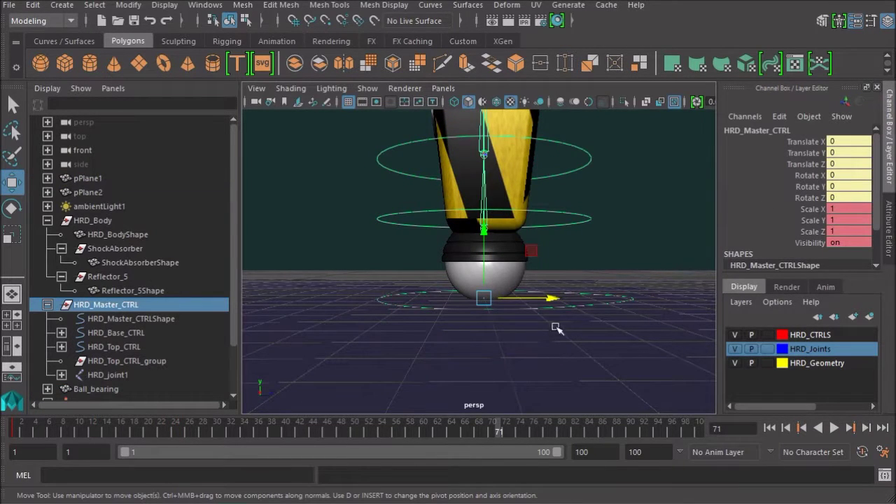
drag(554, 299, 658, 299)
key(ctrl+z)
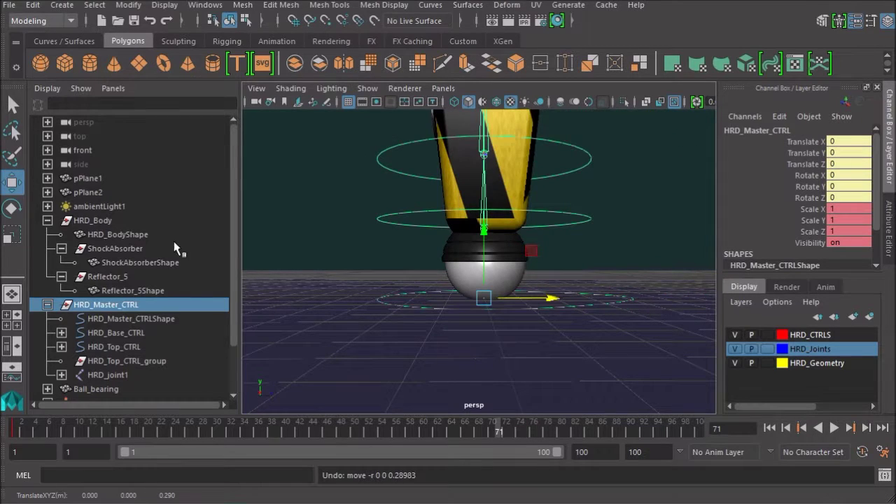
- Parent Ball_bearing to HRD_joint1
scroll(126, 361, down, 3)
click(128, 335)
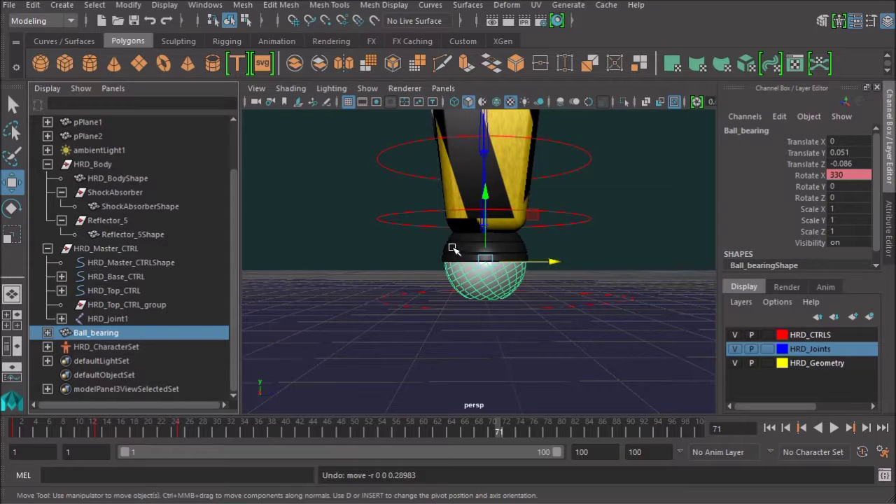
key(q)
click(484, 229)
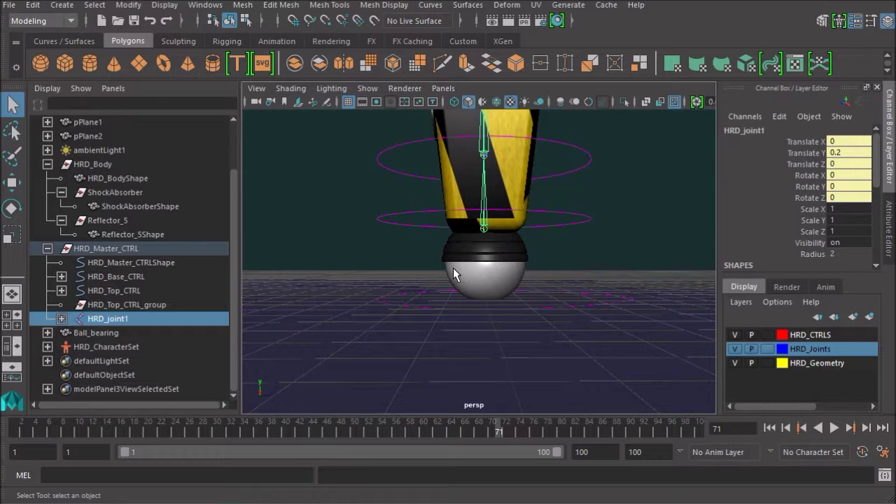
click(479, 279)
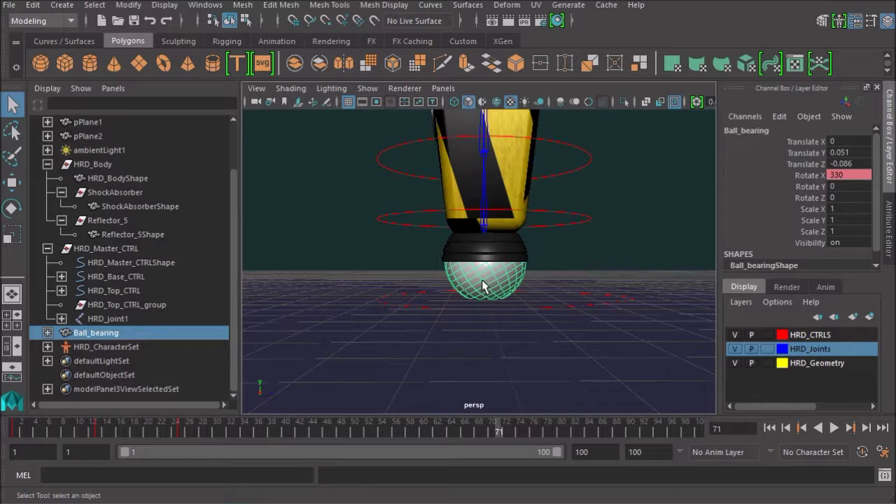
click(484, 232)
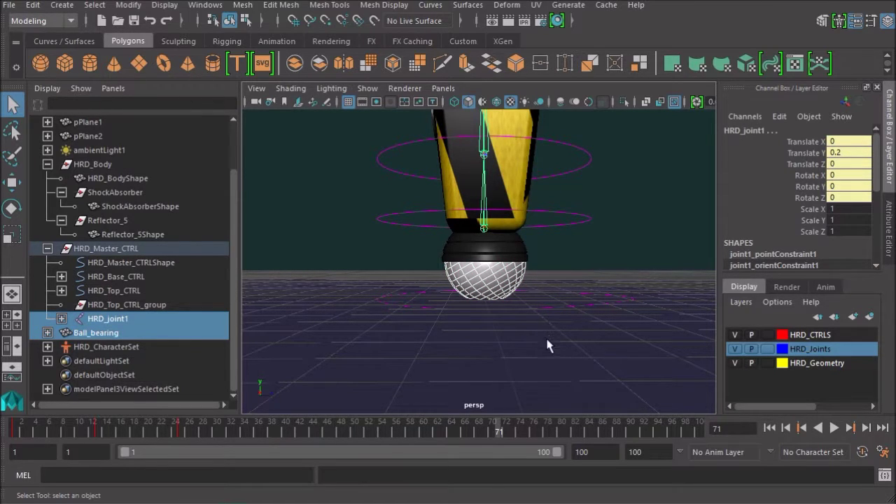
key(p)
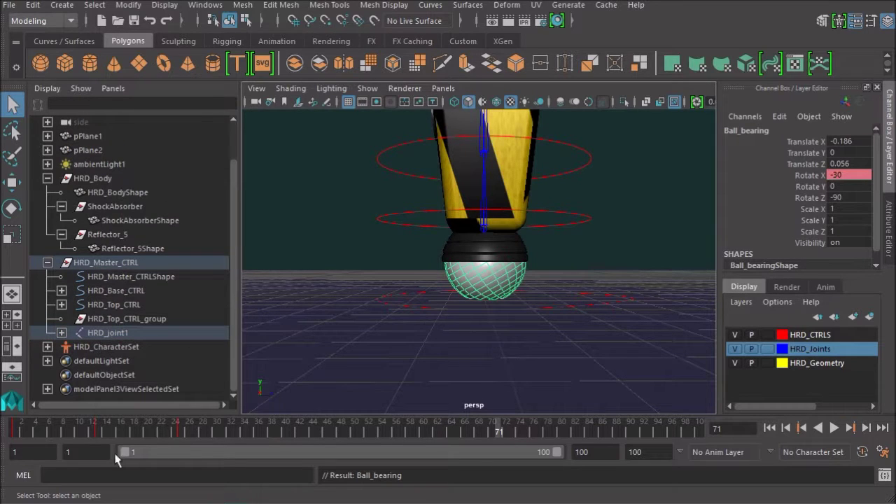
- Scrub and play the animation to check the ball's fit in the shock absorber, and return to frame 1
mouse_move(14, 432)
mouse_down()
mouse_move(439, 452)
mouse_move(610, 428)
mouse_move(778, 426)
mouse_move(568, 429)
mouse_up()
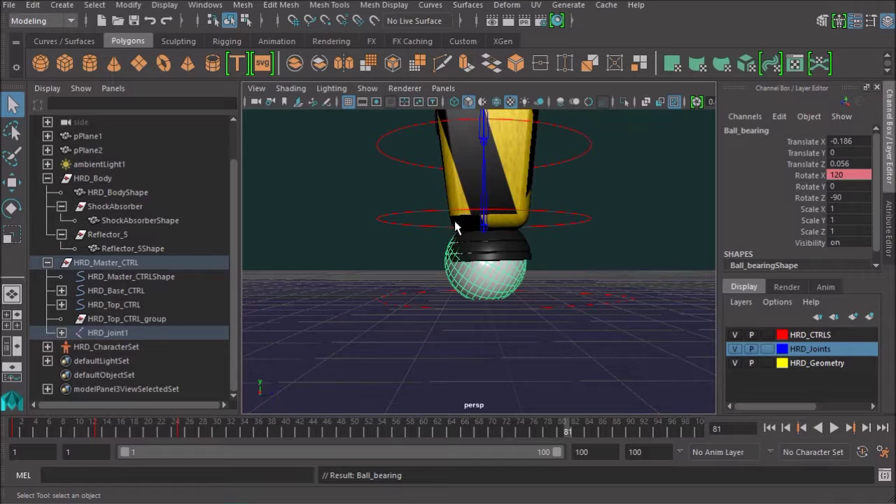
key(alt+v)
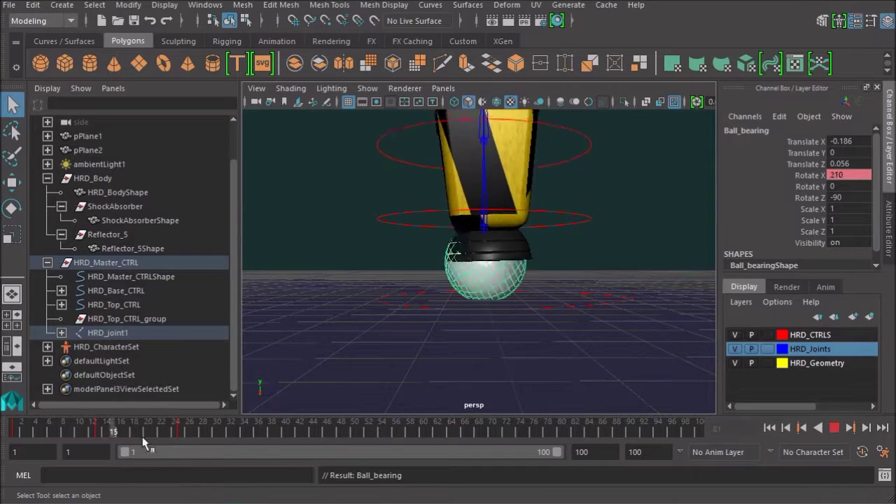
mouse_move(678, 484)
mouse_down()
mouse_move(515, 470)
mouse_move(3, 460)
mouse_up()
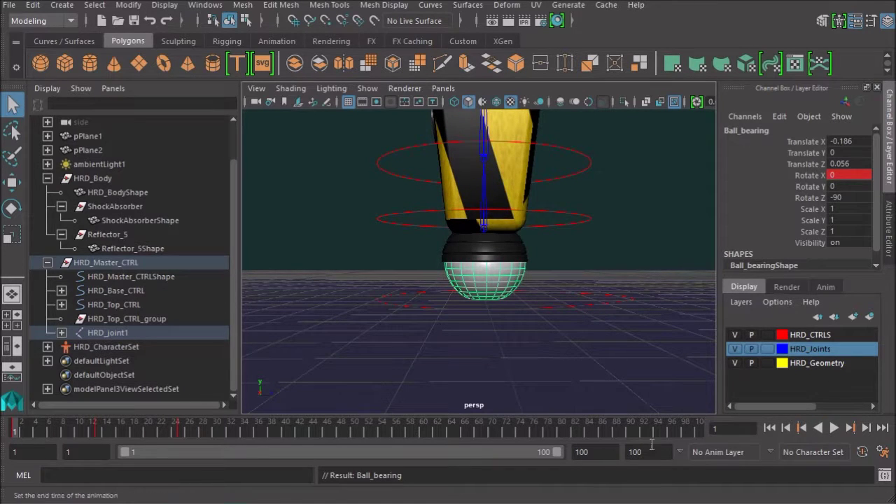
- Move HRD_Master_CTRL to about -0.479 along Z to check that the ball travels with the whole robot
click(583, 300)
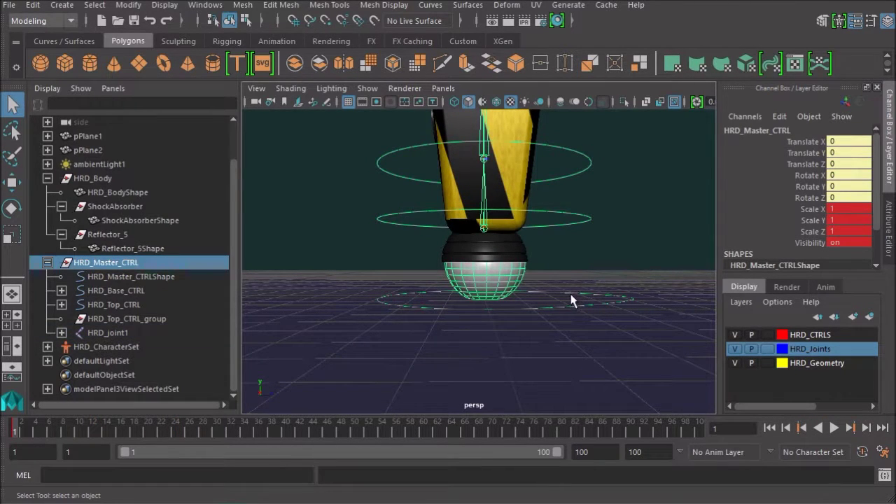
click(655, 324)
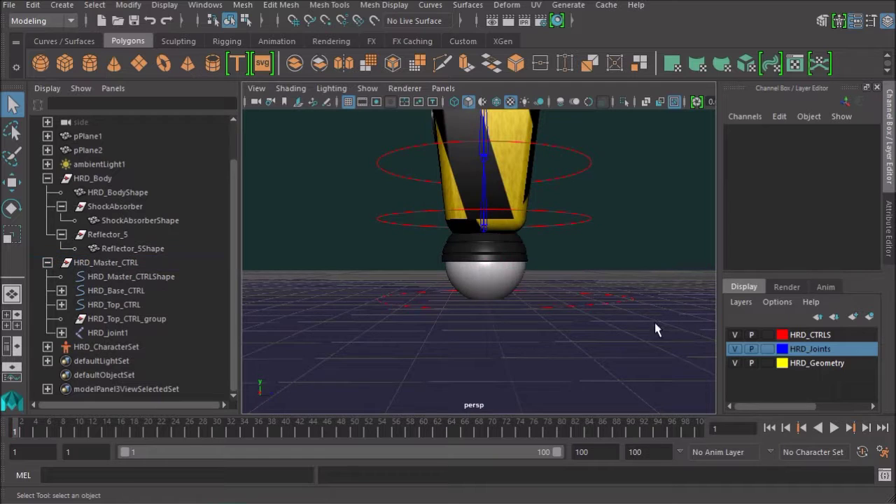
click(616, 309)
click(598, 293)
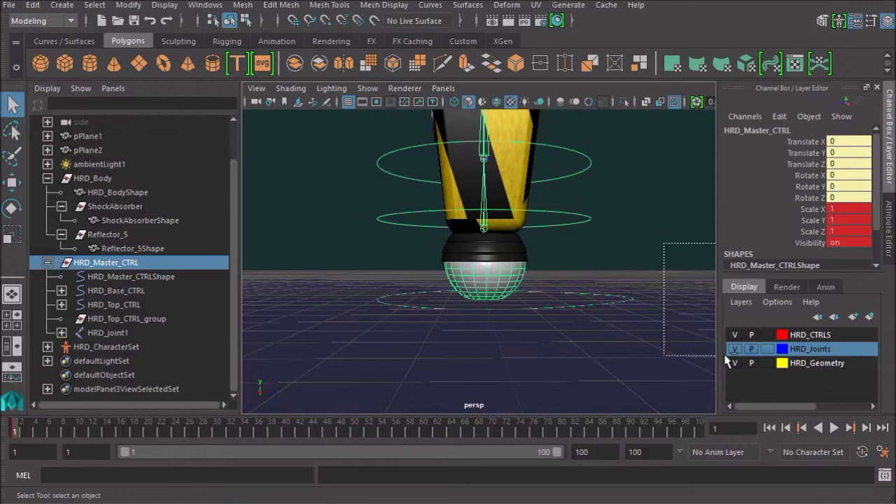
key(w)
drag(560, 299, 368, 305)
scroll(526, 296, down, 8)
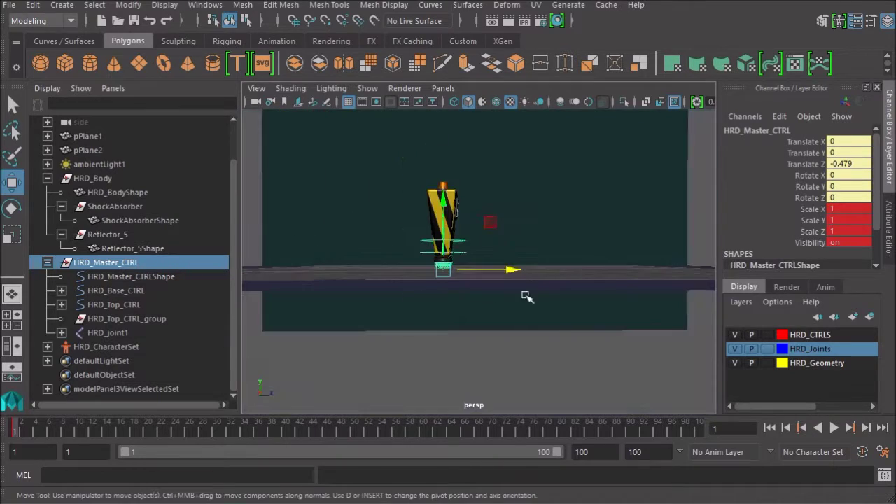
- Move HRD_Master_CTRL to about 0.314 along Z, play the animation there, and return to the first frame
alt+drag(526, 296, 455, 320)
alt+right_drag(454, 320, 533, 311)
alt+drag(532, 311, 549, 311)
drag(446, 284, 444, 321)
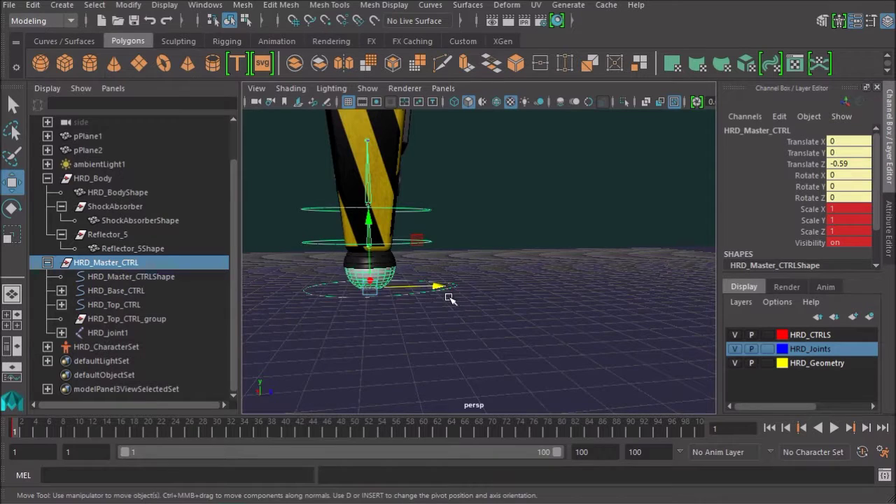
drag(437, 285, 596, 305)
click(835, 428)
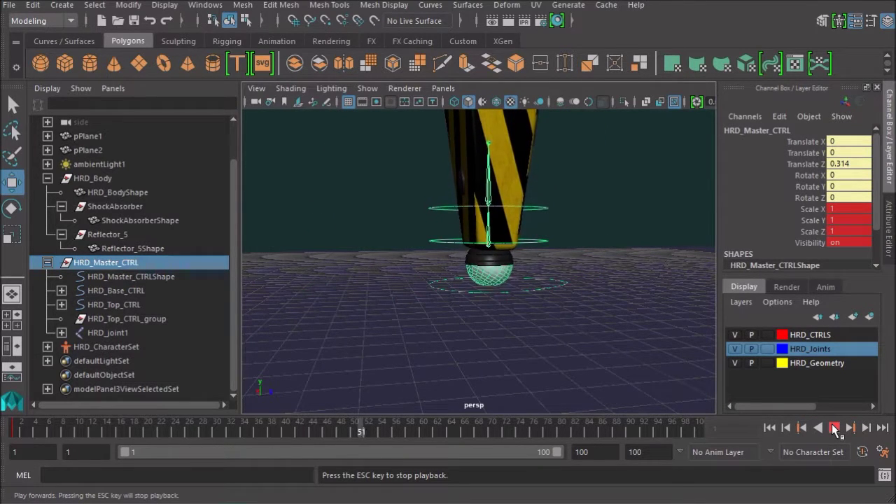
click(833, 428)
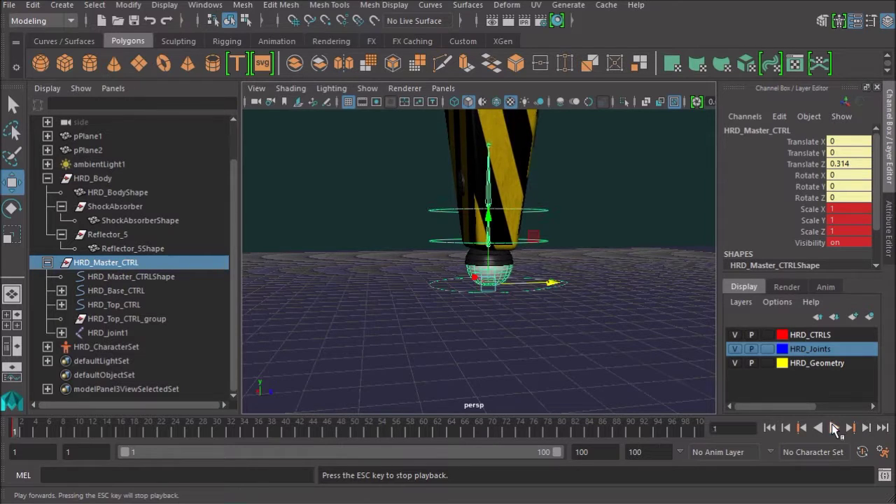
click(770, 428)
- Select ShockAbsorber and check its channels and input nodes
mouse_move(516, 325)
alt+mouse_down()
mouse_move(540, 340)
mouse_move(483, 320)
mouse_move(513, 325)
alt+mouse_up()
click(446, 275)
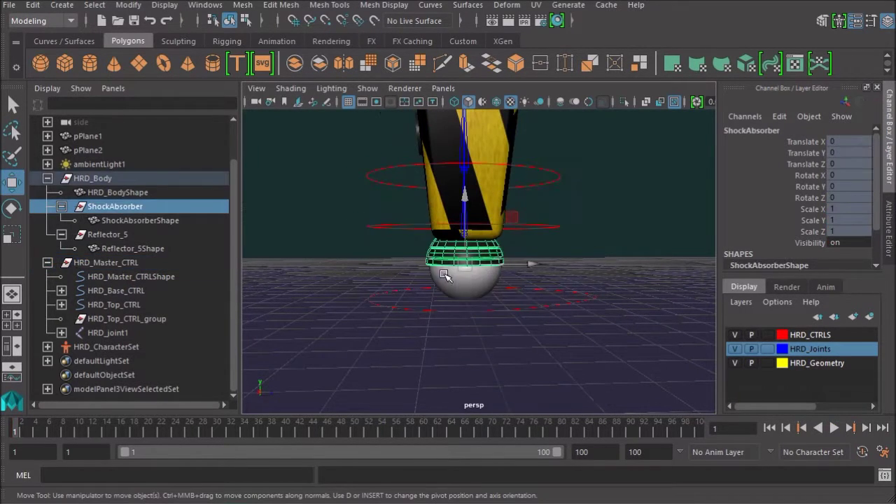
scroll(772, 210, down, 2)
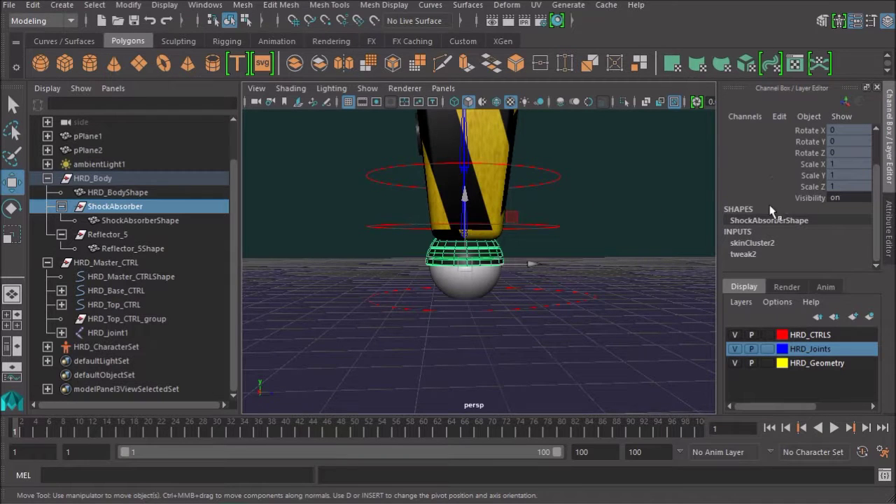
- Play and scrub the animation repeatedly to examine how the shock absorber shifts relative to the ball
key(alt+v)
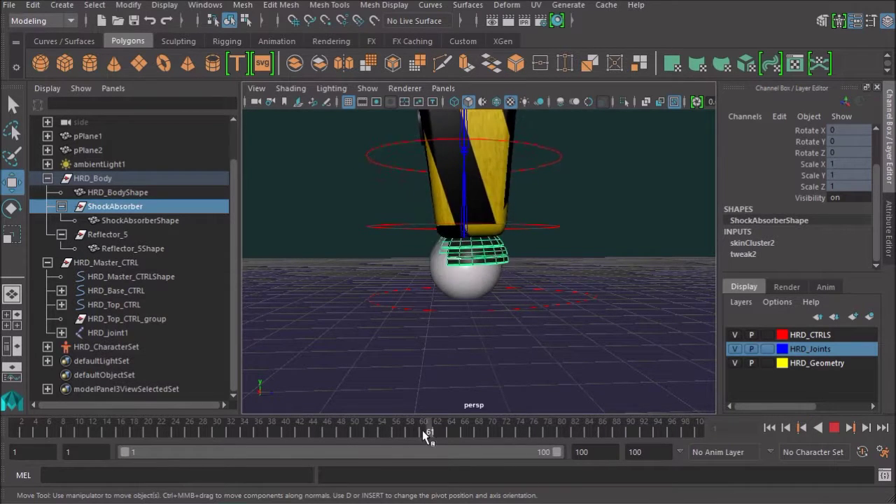
mouse_move(161, 410)
mouse_down()
mouse_move(65, 403)
mouse_move(168, 424)
mouse_move(630, 453)
mouse_move(237, 435)
mouse_up()
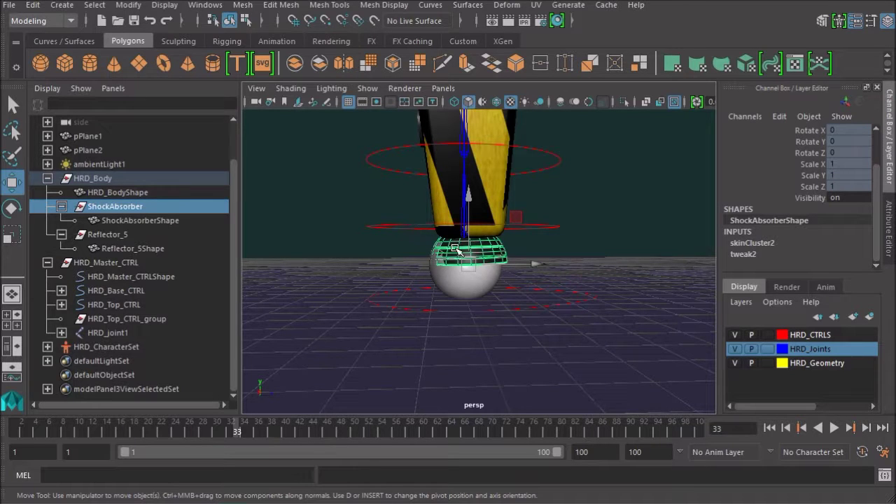
key(alt+v)
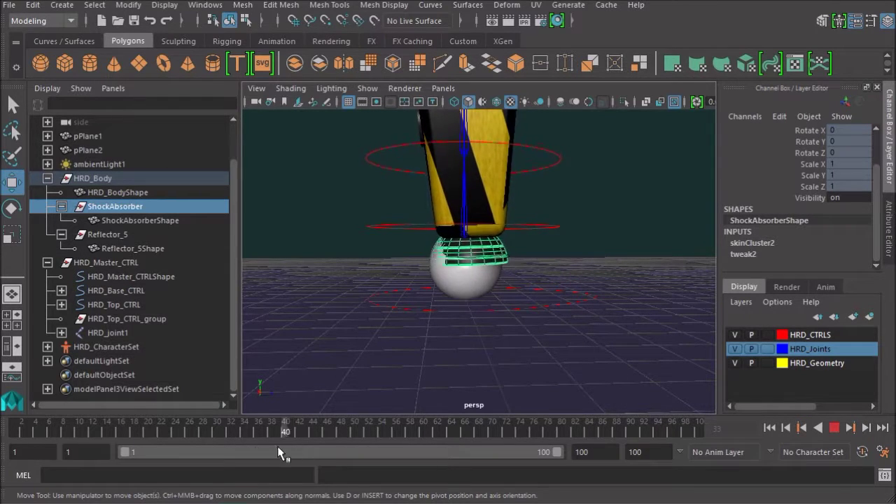
mouse_move(251, 454)
mouse_down()
mouse_move(105, 434)
mouse_move(386, 426)
mouse_up()
drag(495, 423, 12, 441)
mouse_move(316, 438)
mouse_down()
mouse_move(184, 439)
mouse_move(390, 444)
mouse_move(310, 441)
mouse_up()
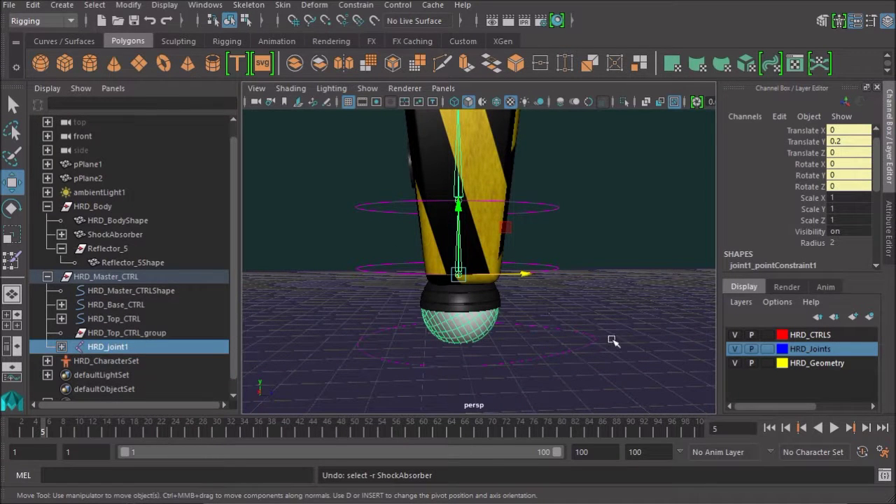
- Test-move HRD_Master_CTRL along Z at frame 5 and undo the move
click(596, 324)
drag(524, 341, 438, 340)
key(ctrl+z)
mouse_move(392, 369)
alt+mouse_down()
mouse_move(400, 362)
mouse_move(393, 371)
alt+mouse_up()
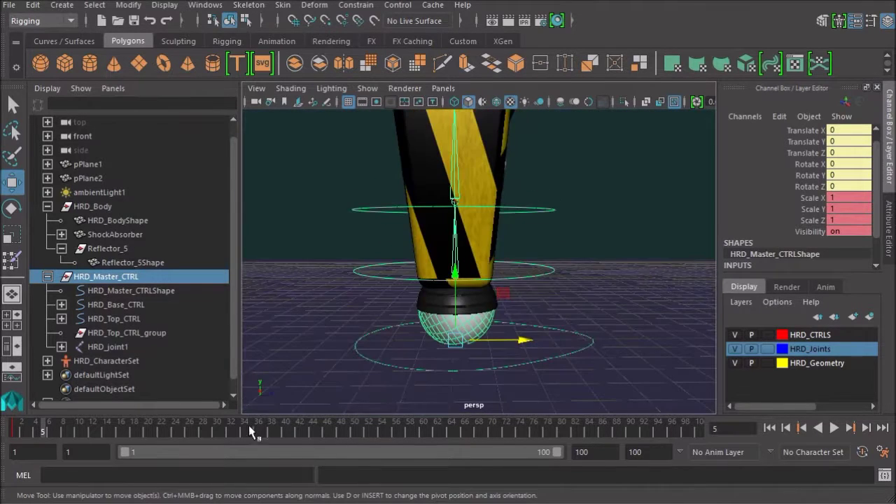
- Replay and scrub the timeline through frame 47 and back to frame 1 to recheck the shock absorber against the ball
key(alt+v)
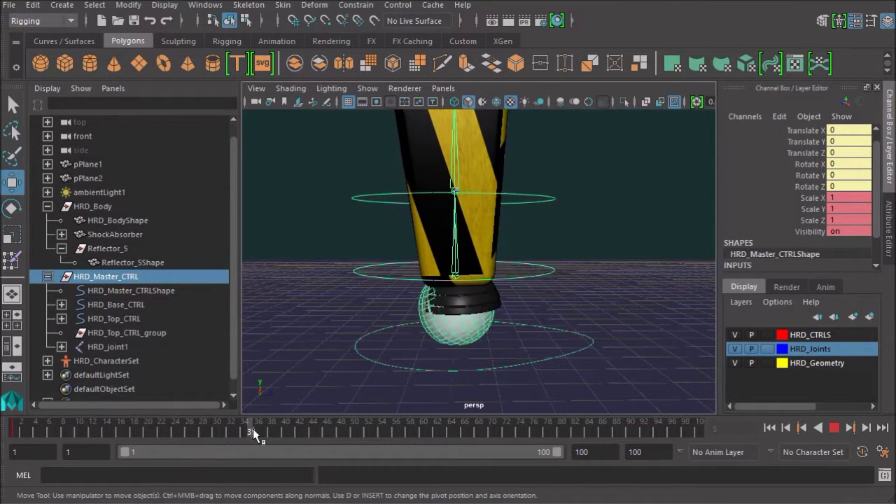
drag(253, 429, 335, 431)
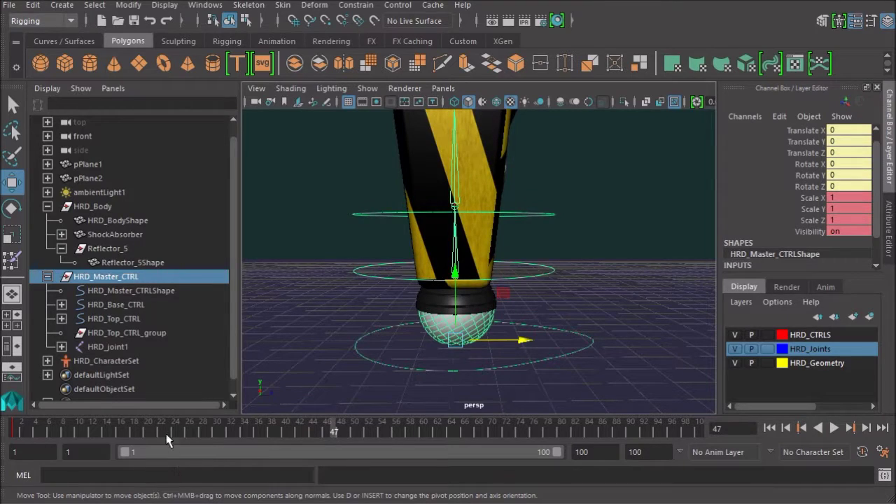
key(alt+v)
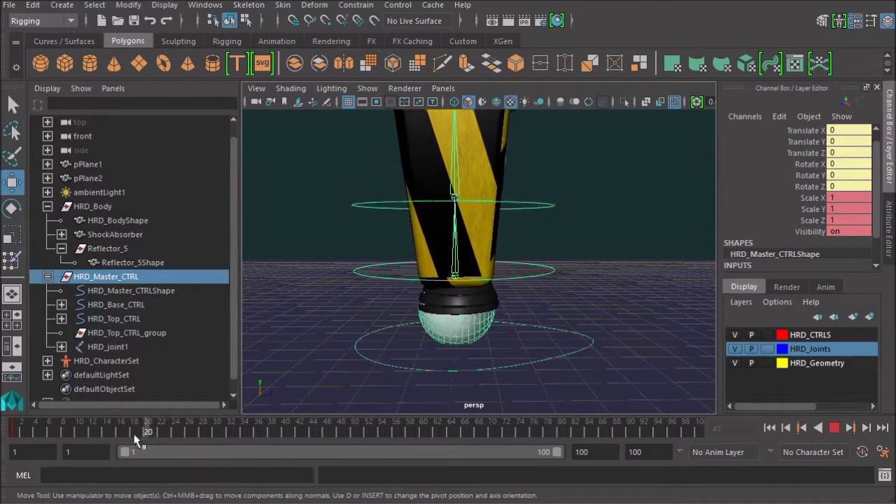
drag(134, 440, 10, 444)
- Inspect the robot's base up close from a low angle, and select ShockAbsorber and HRD_Body to check their channels and keyframes
mouse_move(398, 319)
alt+mouse_down()
mouse_move(456, 321)
mouse_move(493, 343)
mouse_move(574, 324)
mouse_move(405, 321)
alt+mouse_up()
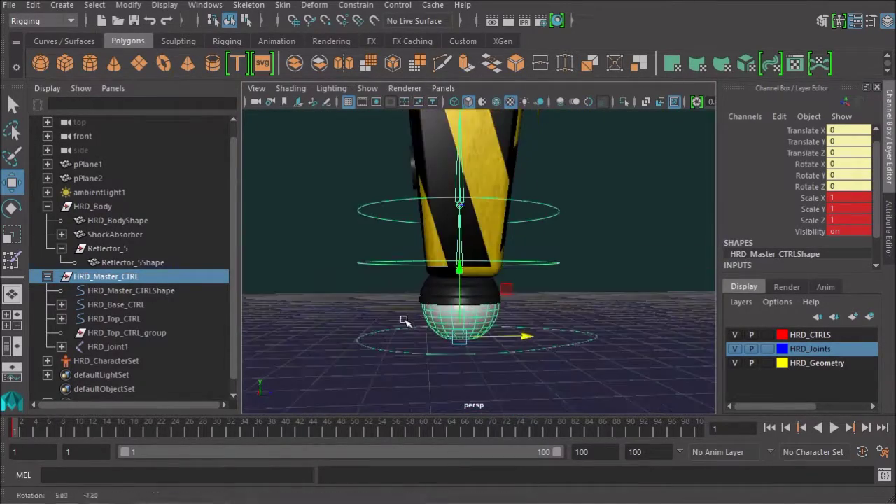
alt+right_drag(404, 320, 476, 326)
alt+middle_drag(476, 326, 464, 302)
mouse_move(465, 302)
alt+right_down()
mouse_move(491, 306)
mouse_move(457, 290)
alt+right_up()
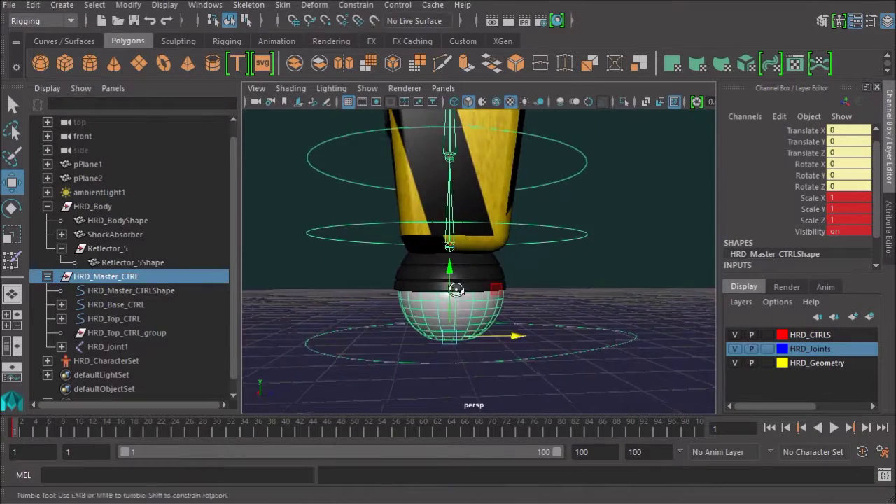
alt+drag(456, 290, 454, 286)
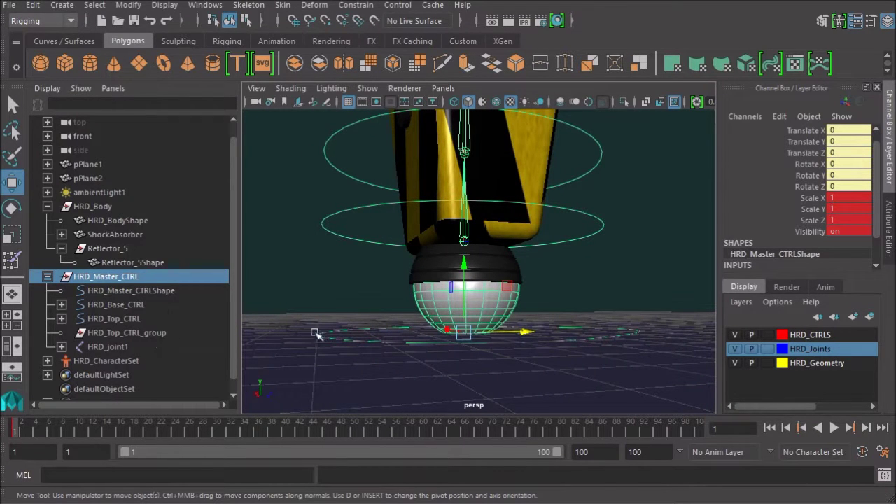
click(436, 266)
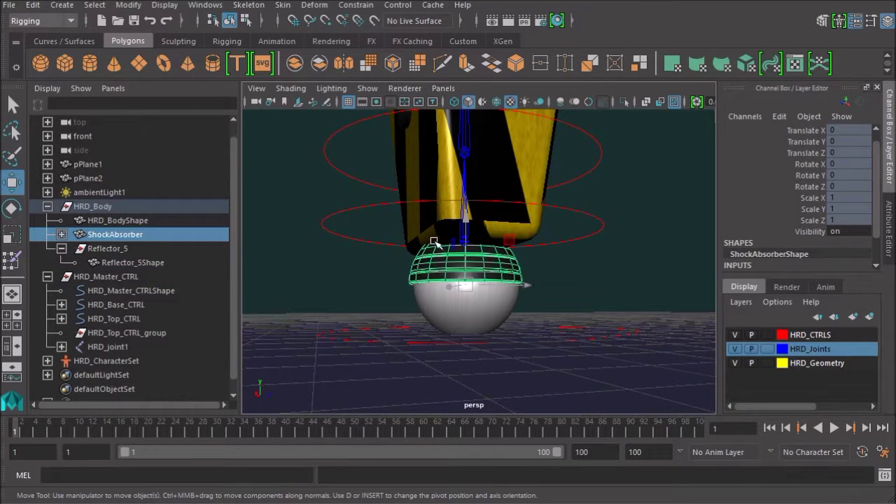
click(102, 208)
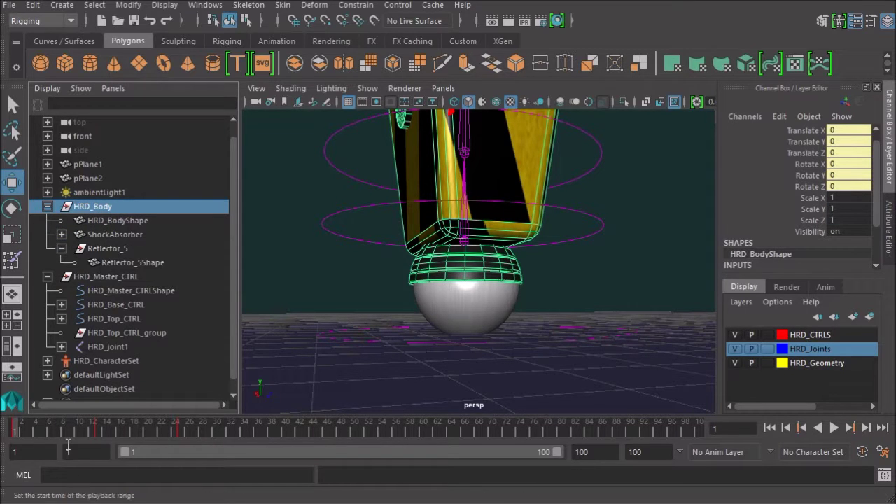
- Scrub to frame 23, compare the inputs of HRD_Body and ShockAbsorber, and check ShockAbsorber's skinCluster2 from several angles
drag(42, 428, 168, 430)
scroll(859, 146, down, 3)
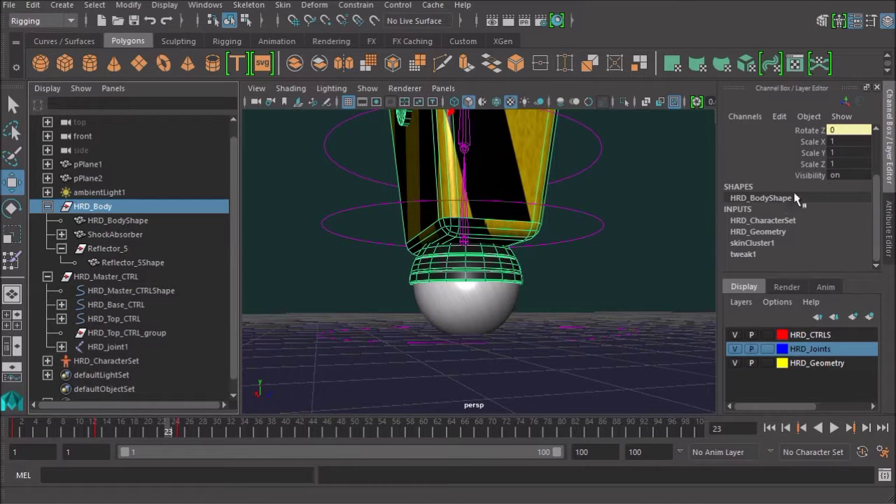
click(504, 268)
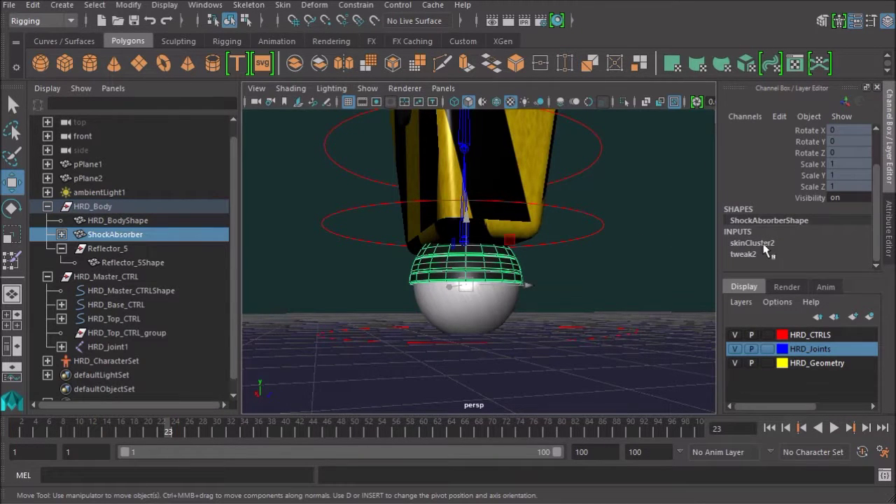
alt+drag(477, 277, 525, 283)
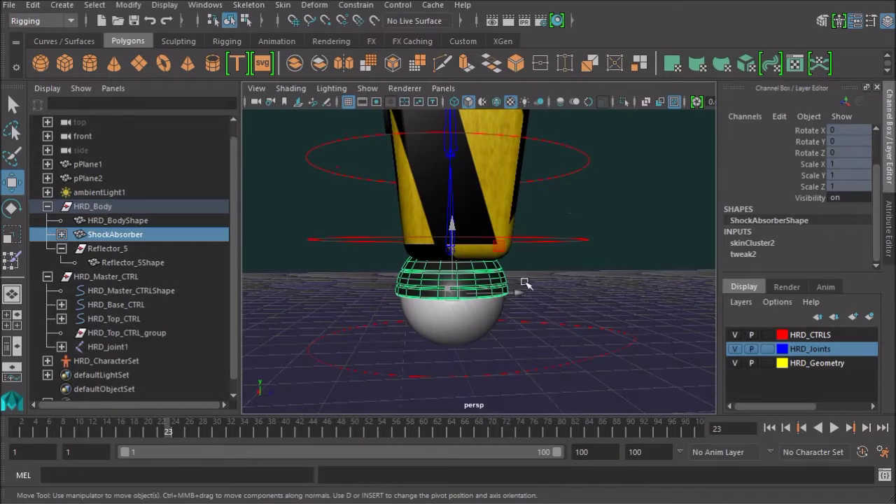
alt+drag(462, 260, 460, 232)
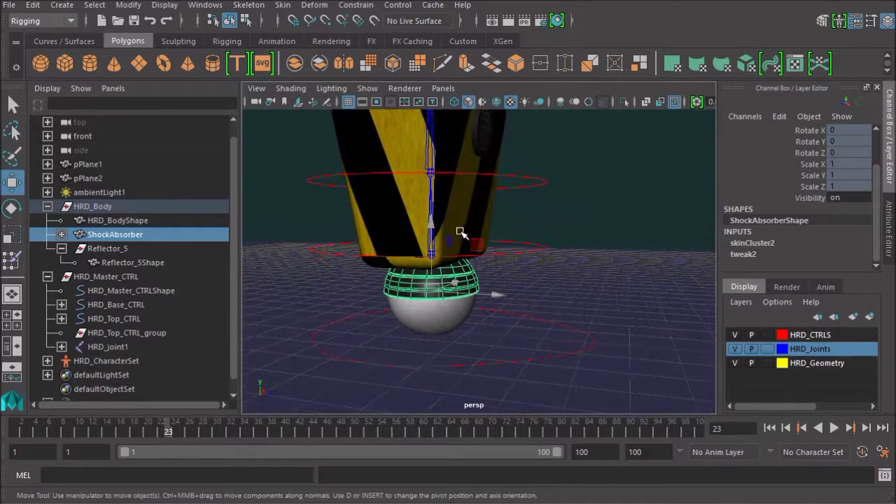
alt+drag(411, 312, 374, 294)
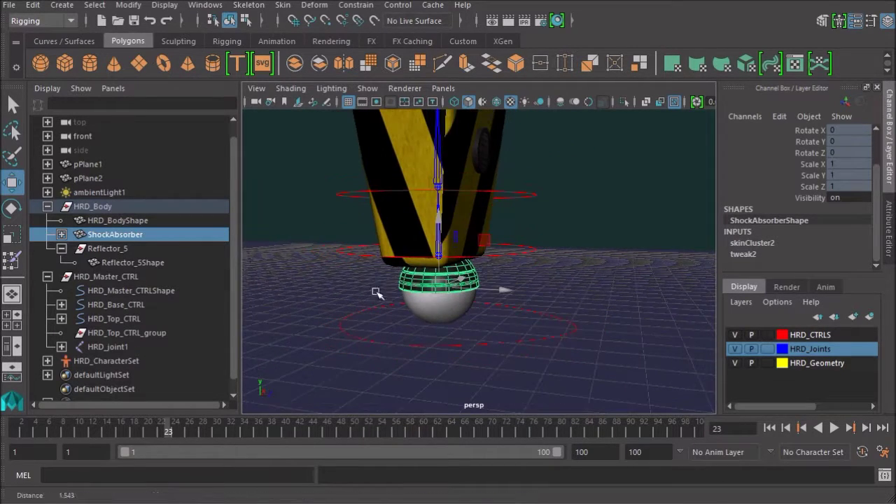
alt+drag(532, 250, 459, 248)
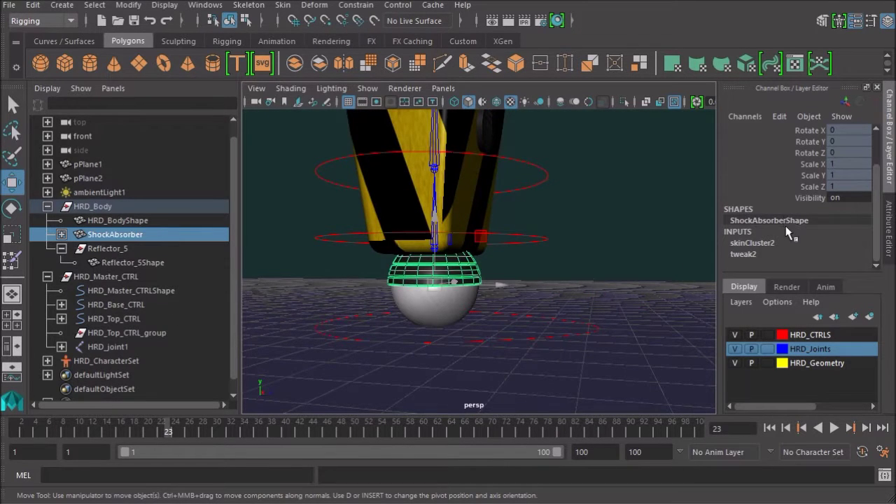
click(765, 243)
- Test-move HRD_Master_CTRL at frame 23 and undo the move
click(574, 335)
click(580, 334)
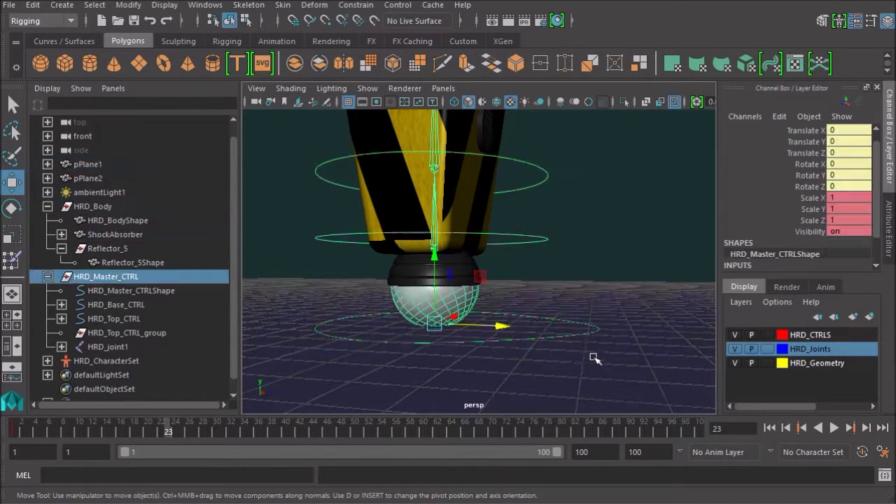
alt+right_drag(585, 371, 511, 326)
drag(508, 308, 484, 327)
key(ctrl+z)
- Scrub to frame 3, select ShockAbsorber, and unparent it from HRD_Body
drag(84, 428, 30, 414)
alt+drag(414, 279, 436, 296)
alt+right_drag(435, 297, 477, 324)
alt+drag(477, 324, 485, 297)
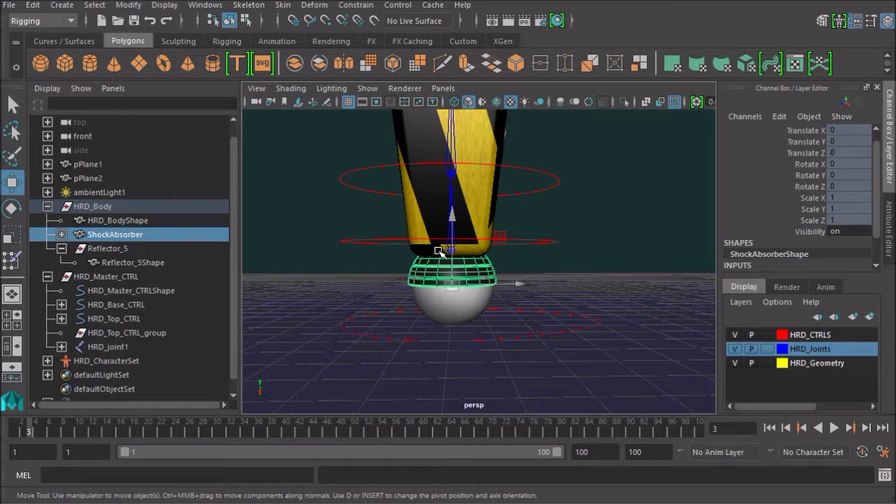
click(33, 6)
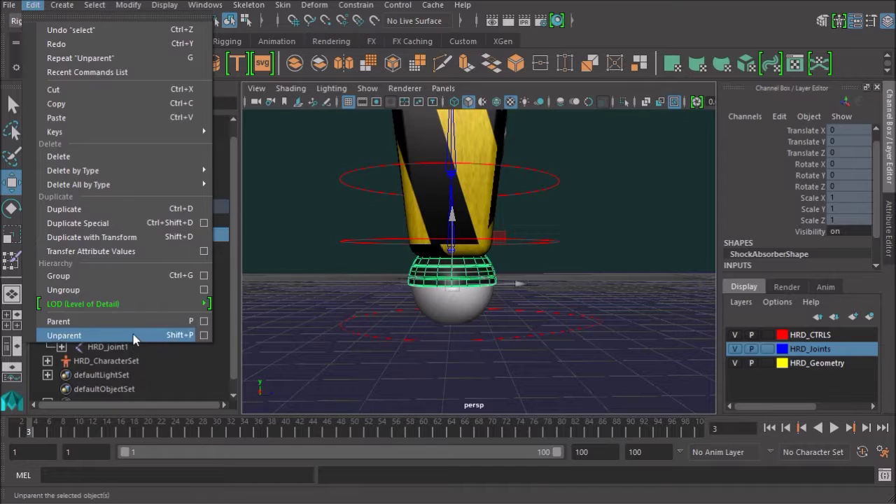
click(65, 336)
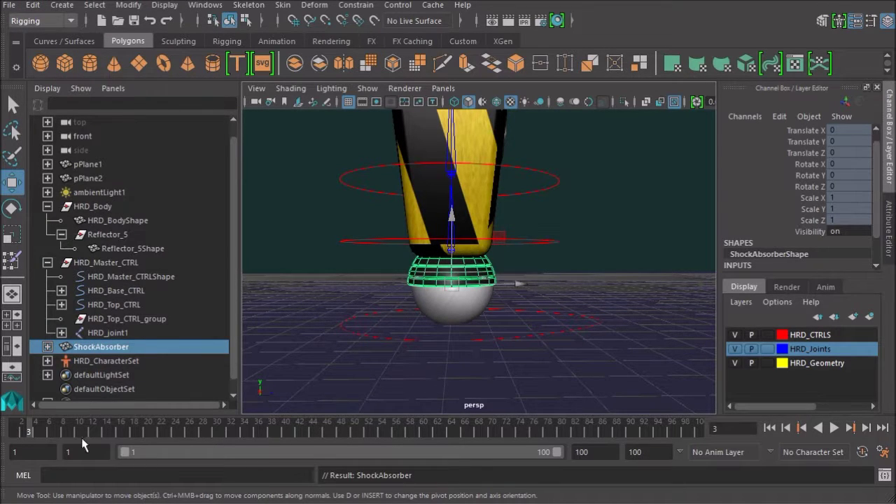
- Replay the animation, scrub to frame 20, test-move HRD_Master_CTRL along Z, and undo the last move
key(alt+v)
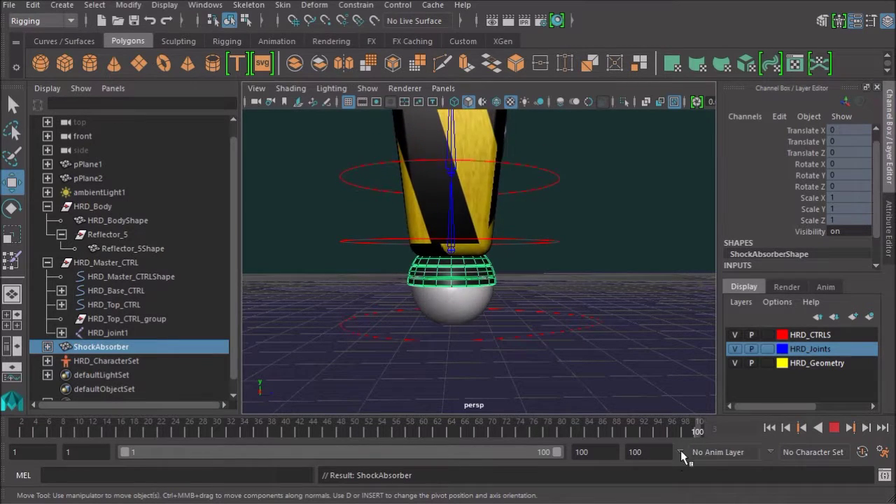
drag(250, 422, 147, 424)
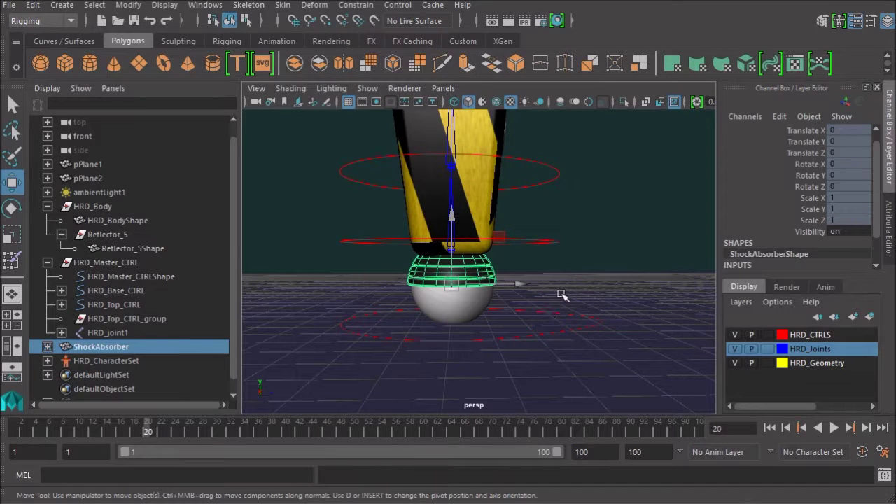
drag(561, 294, 592, 405)
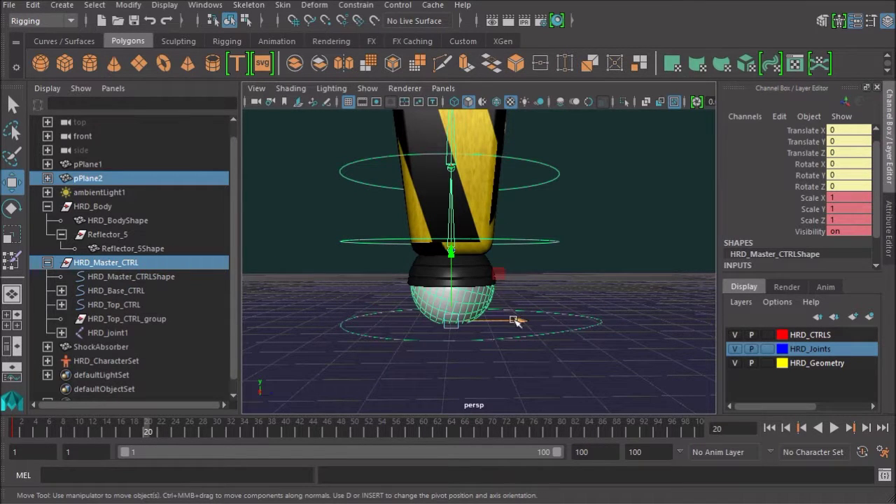
drag(516, 317, 572, 325)
alt+right_drag(572, 326, 413, 288)
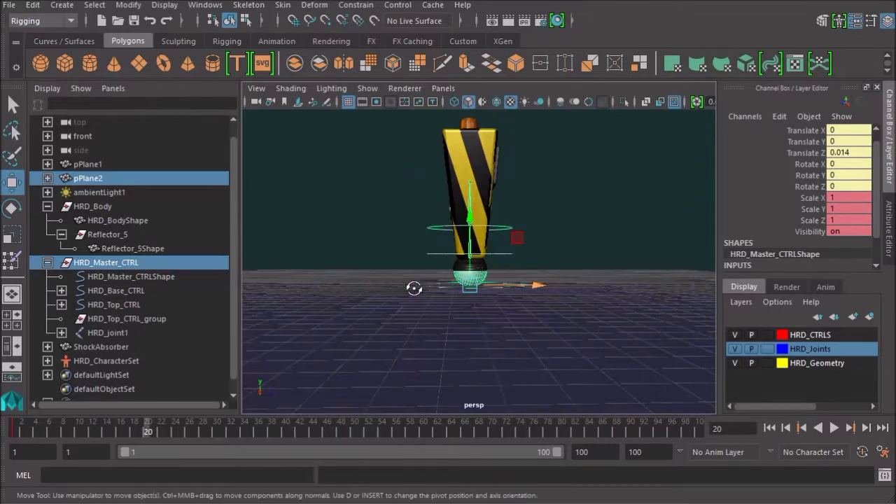
alt+drag(414, 288, 411, 316)
alt+right_drag(410, 316, 477, 314)
drag(527, 299, 614, 282)
key(ctrl+z)
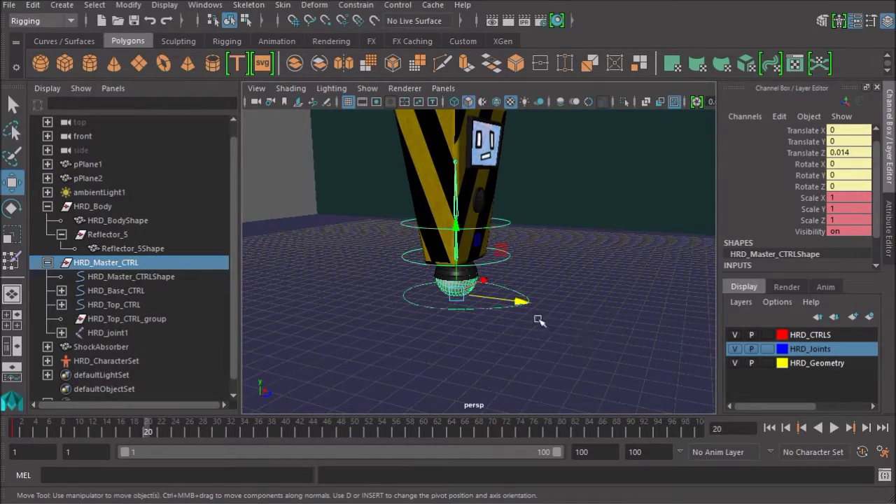
- Play the animation and stop at frame 67 while examining the shock absorber and the whole robot from several sides
drag(537, 316, 433, 332)
alt+right_drag(433, 332, 499, 340)
alt+drag(498, 341, 575, 353)
click(832, 429)
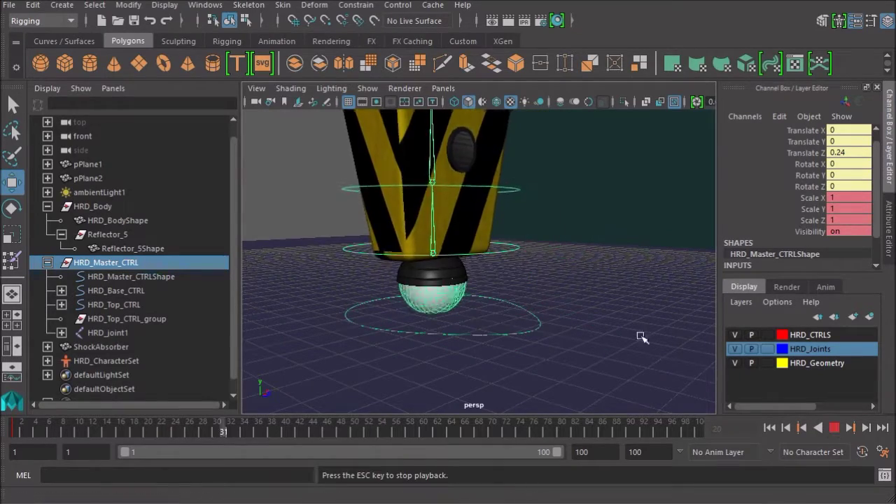
scroll(532, 296, down, 5)
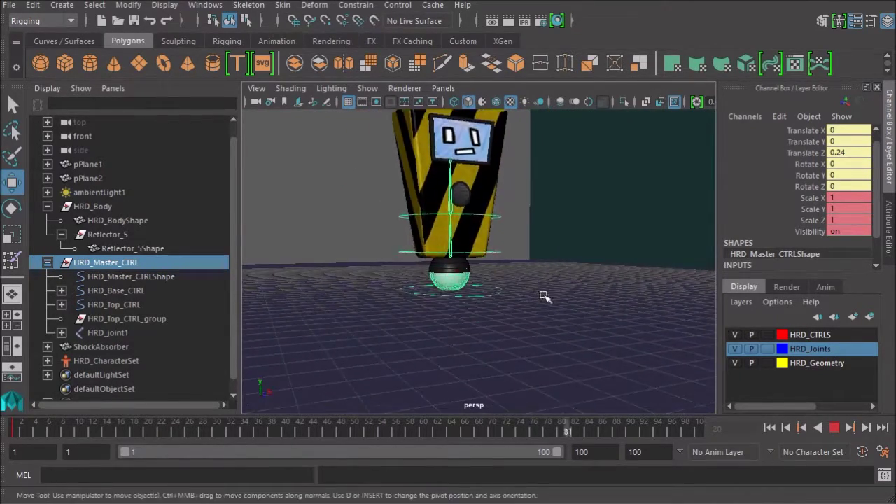
alt+middle_drag(483, 294, 476, 344)
alt+drag(476, 344, 554, 332)
alt+right_drag(554, 332, 522, 340)
alt+middle_drag(518, 321, 488, 304)
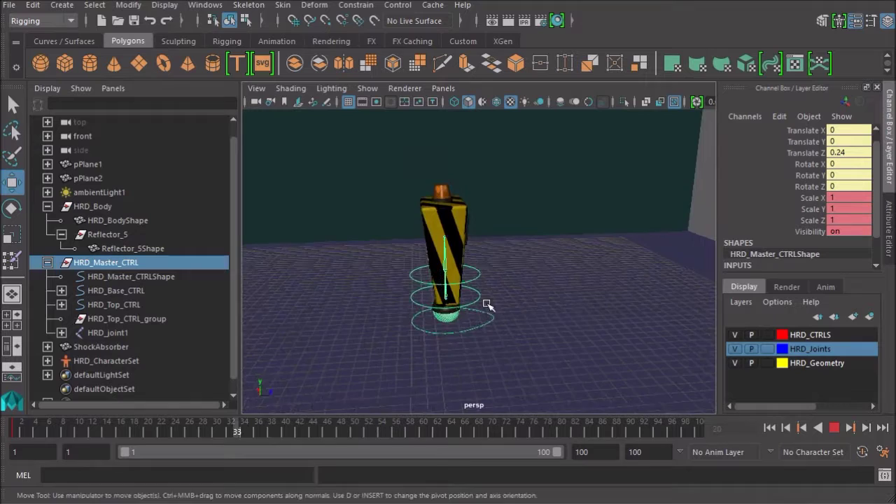
alt+right_drag(489, 304, 535, 290)
alt+middle_drag(475, 206, 514, 247)
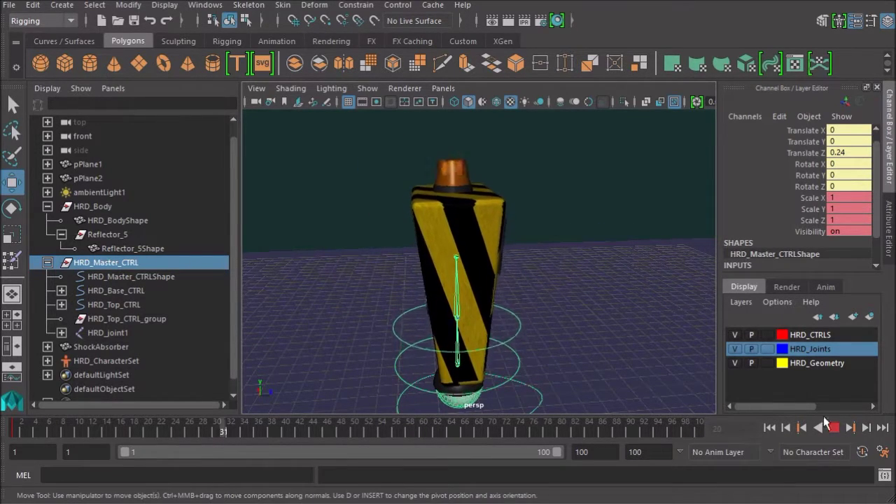
click(834, 428)
- Test-move HRD_Master_CTRL about 0.943 m along Z at frame 67
alt+right_drag(555, 394, 530, 397)
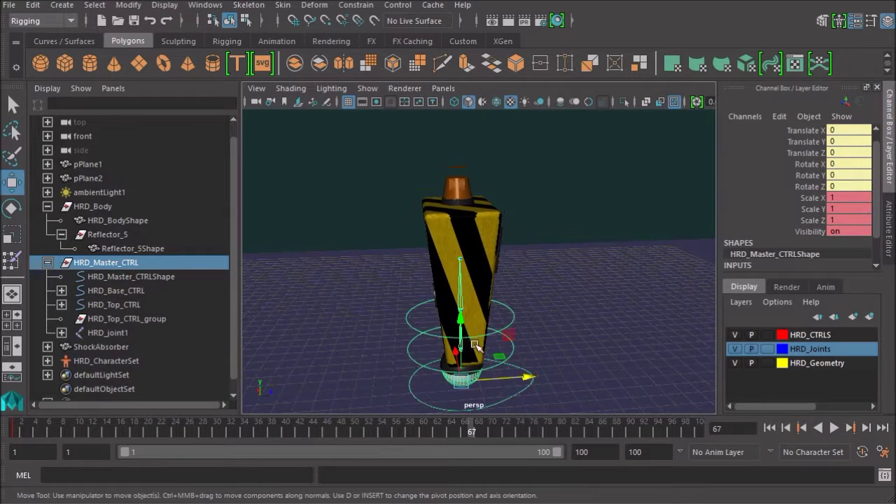
alt+middle_drag(530, 397, 538, 368)
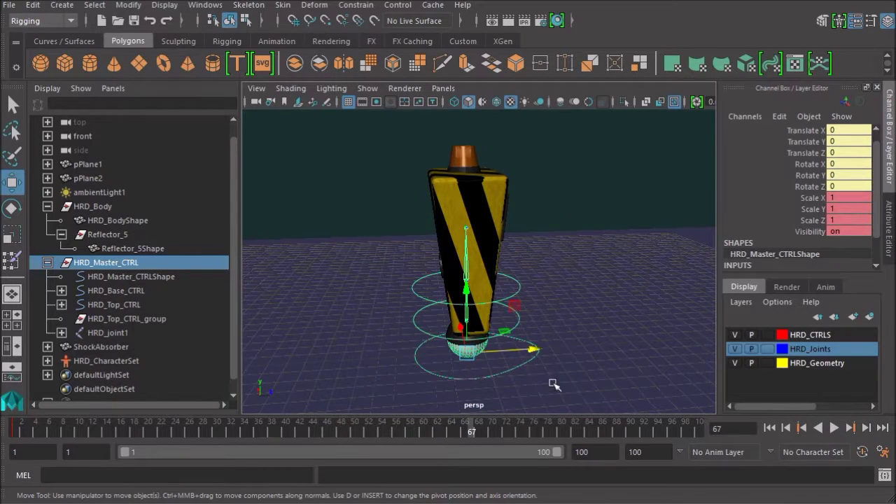
drag(532, 359, 675, 369)
key(ctrl+z)
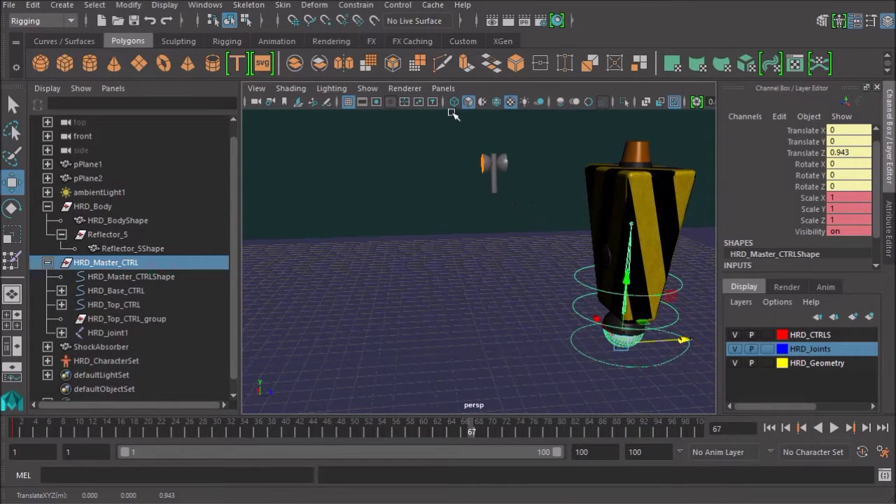
- Select Reflector_5 and compare its hierarchy, channels and inputs with HRD_Master_CTRL
click(492, 163)
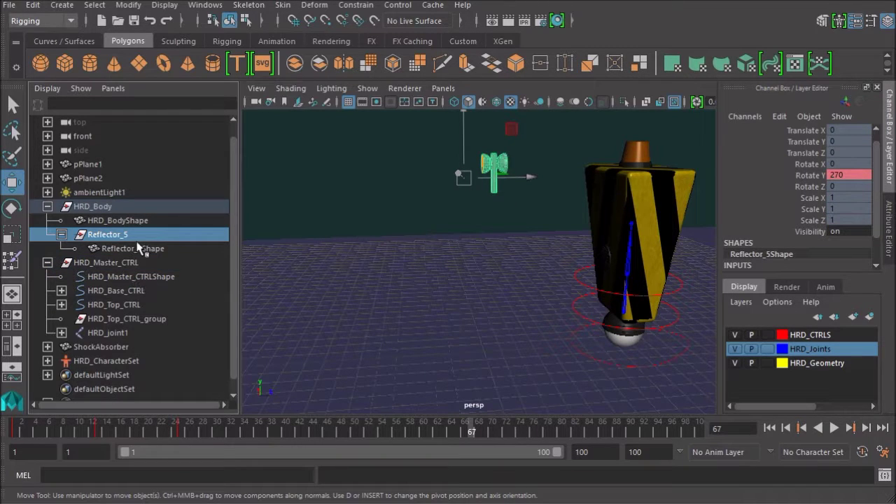
click(61, 235)
alt+drag(530, 296, 420, 313)
click(532, 317)
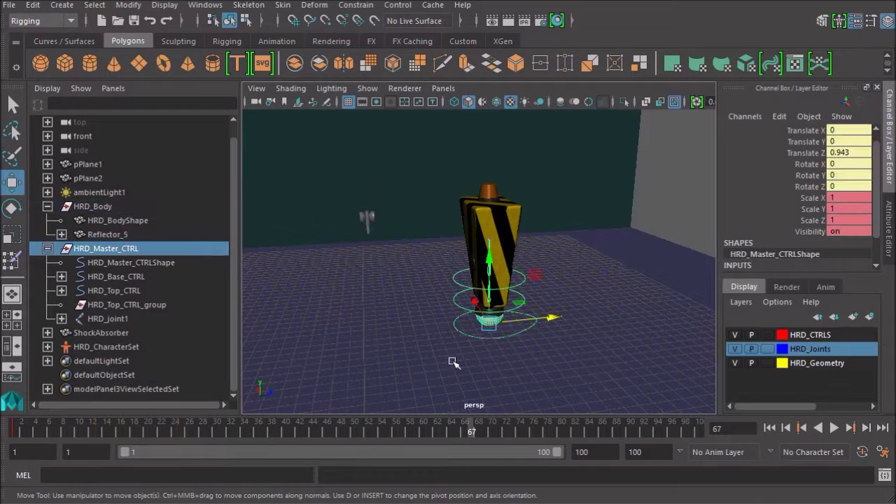
click(364, 219)
alt+drag(569, 256, 434, 264)
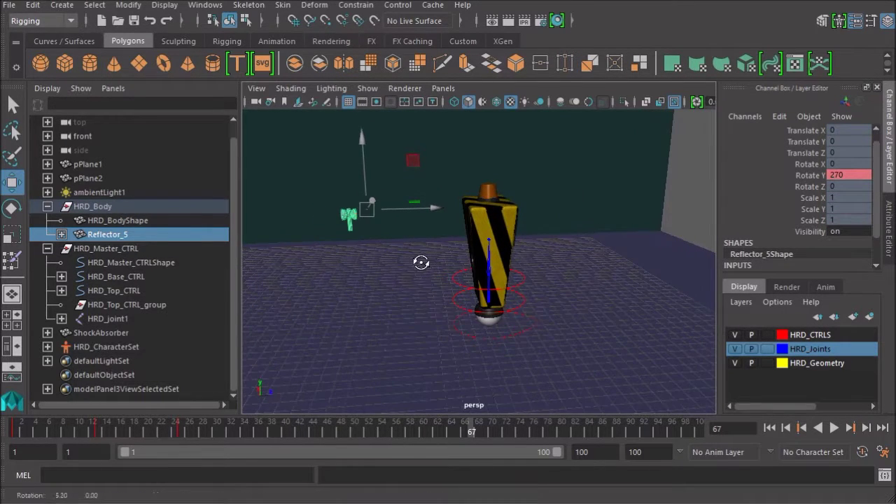
scroll(810, 186, down, 2)
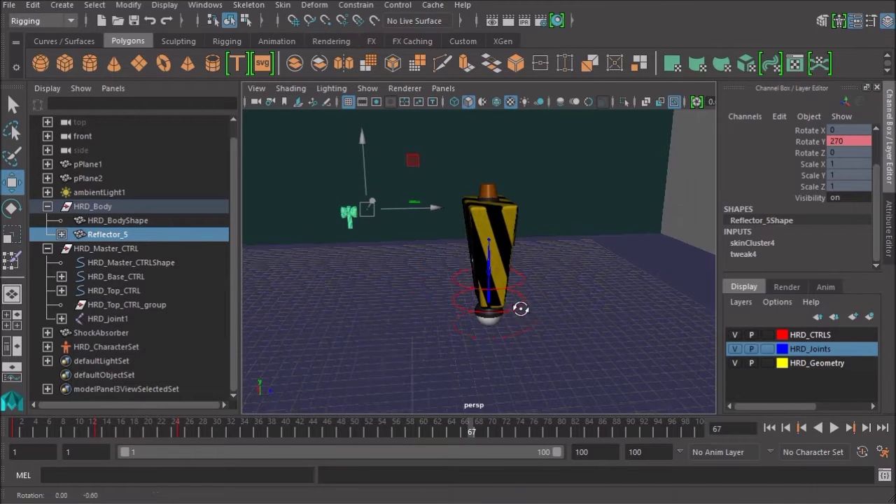
alt+drag(520, 311, 519, 348)
click(538, 329)
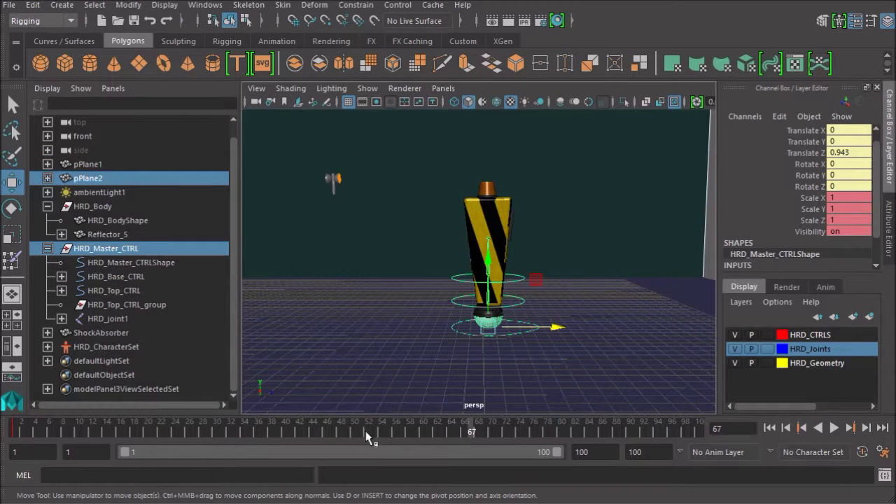
- Return to frame 1, test-move HRD_Master_CTRL about 1.162 m along Z, and undo the move
click(769, 428)
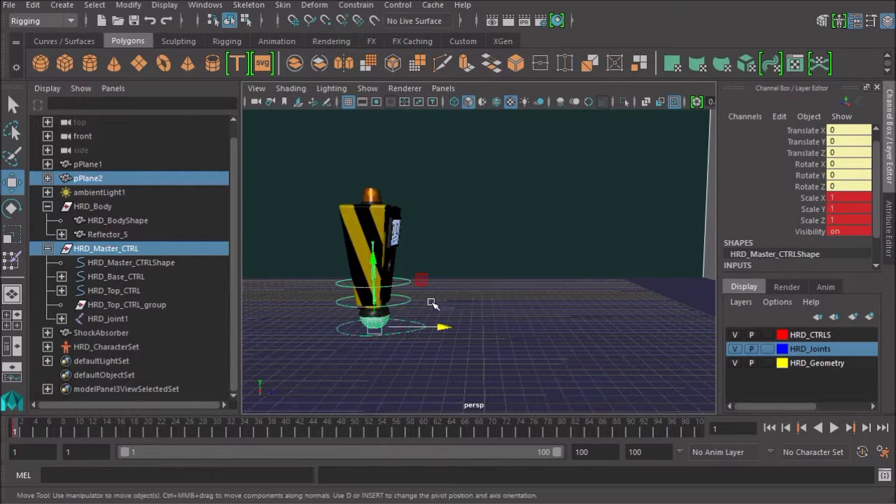
drag(438, 326, 578, 355)
key(ctrl+z)
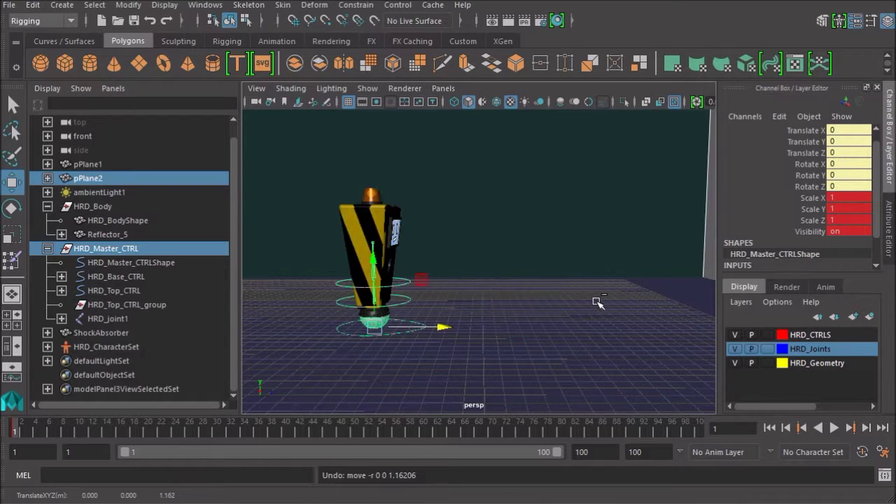
click(461, 325)
key(ctrl+z)
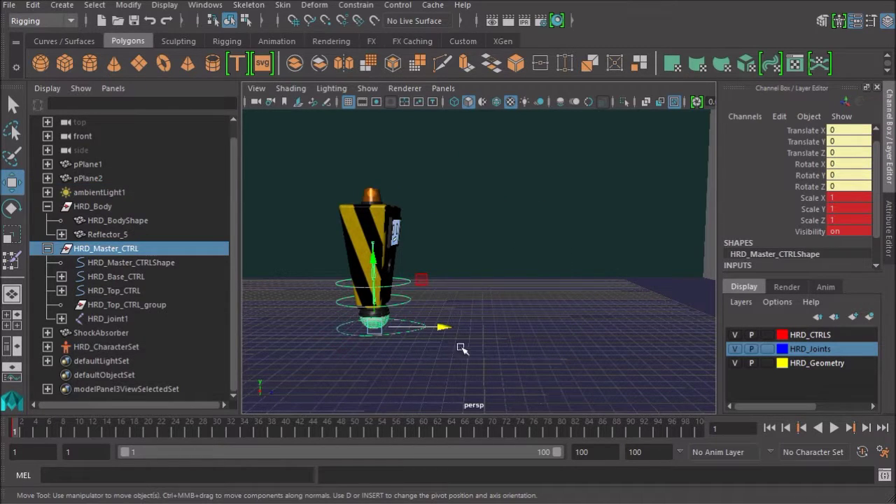
- Move HRD_Master_CTRL about 0.021 m along Z at frame 1, and play the animation to frame 37
drag(449, 328, 432, 362)
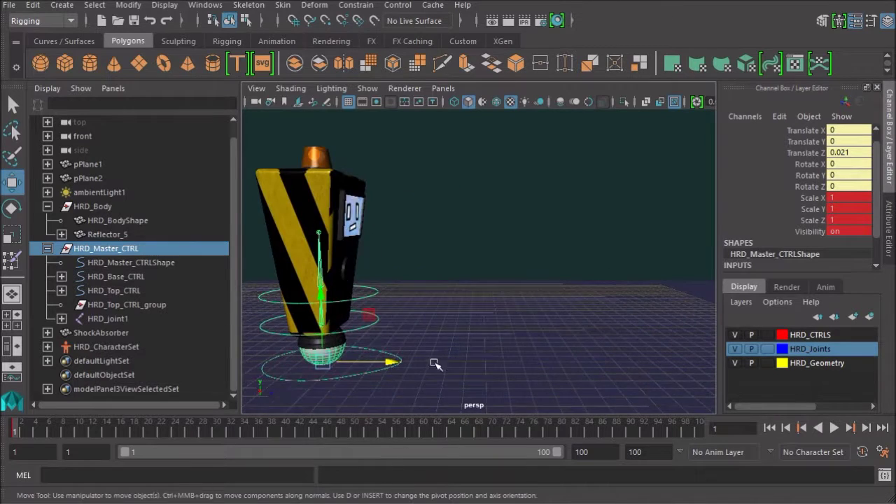
click(833, 429)
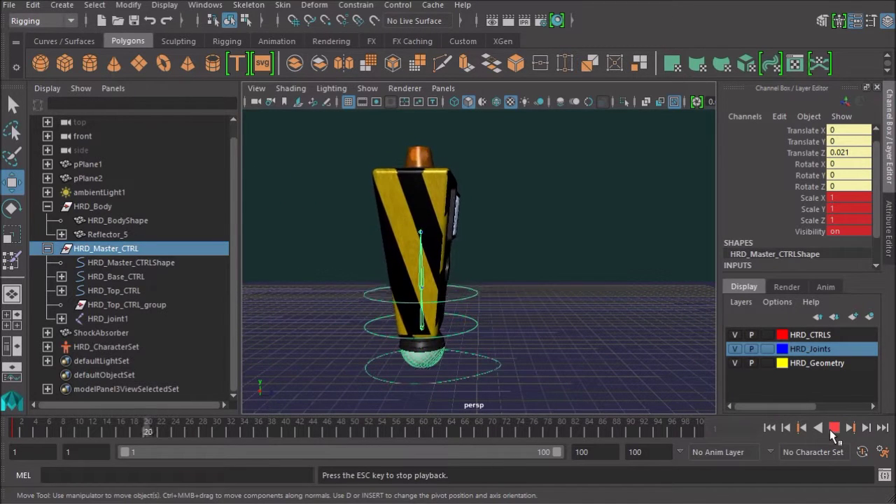
click(834, 429)
- Undo the accidental move of pPlane1, select HRD_Master_CTRL, and test-move it about 0.752 m along Z at frame 37
click(528, 365)
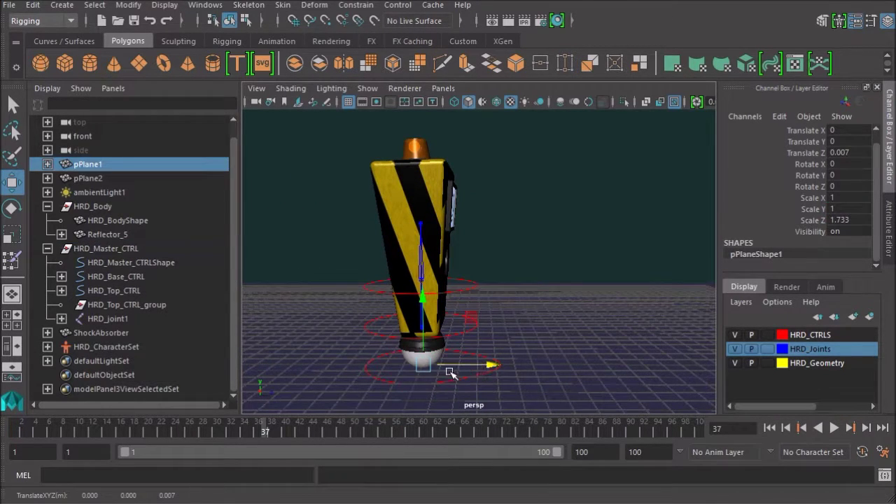
key(ctrl+z)
drag(553, 244, 624, 428)
alt+right_drag(561, 357, 462, 336)
alt+drag(462, 336, 458, 356)
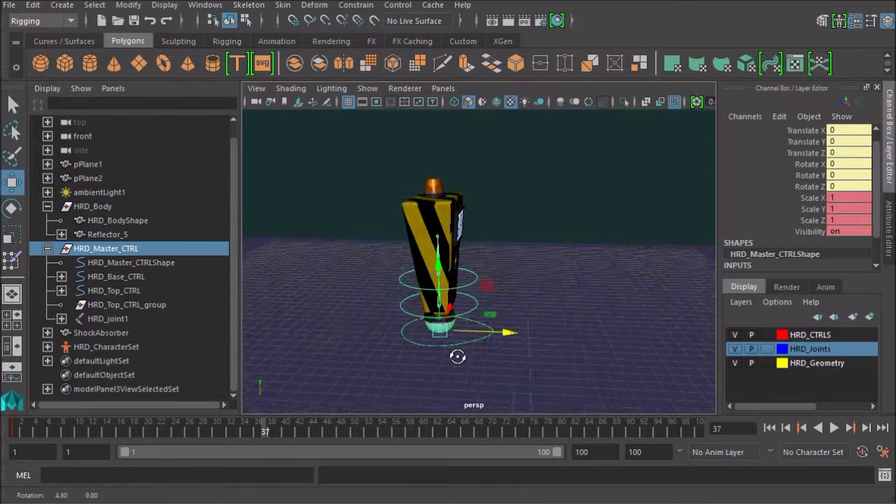
drag(514, 333, 598, 355)
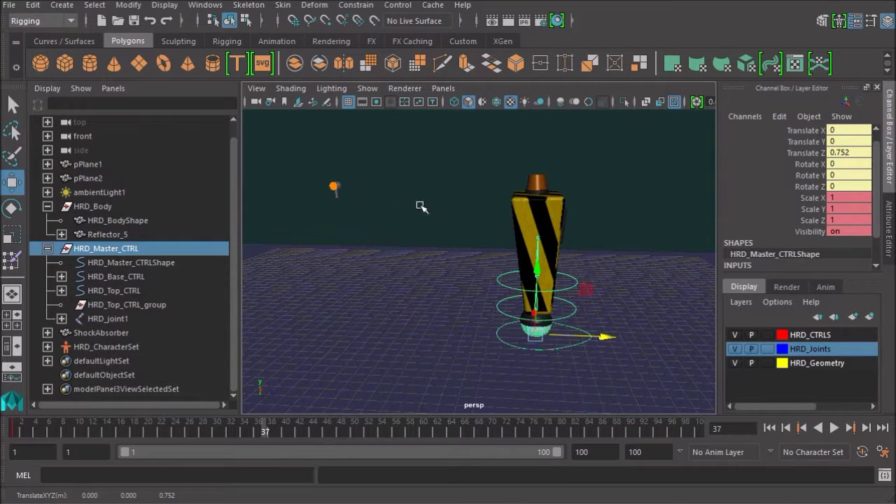
- Select Reflector_5, return to frame 1, and unparent it from HRD_Body
click(336, 189)
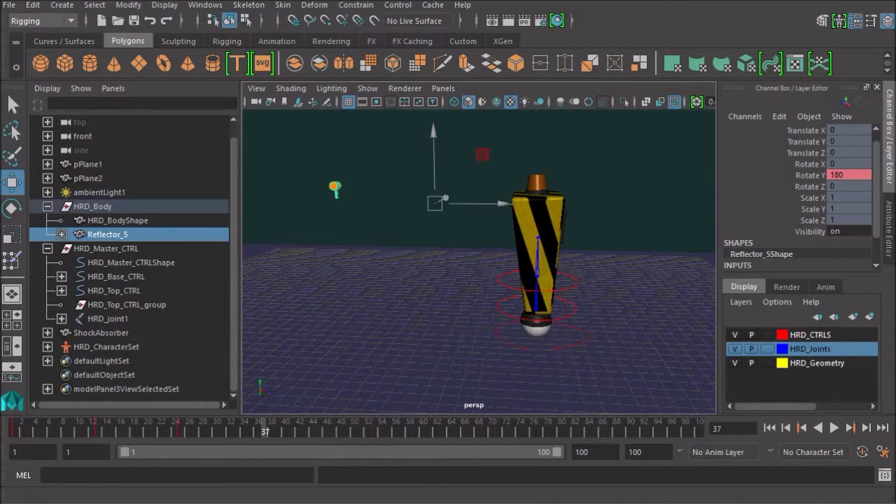
click(769, 427)
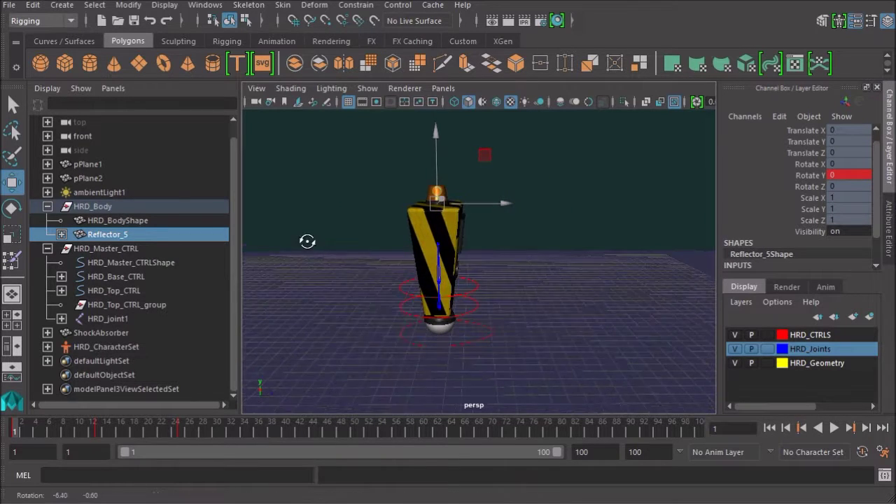
click(33, 5)
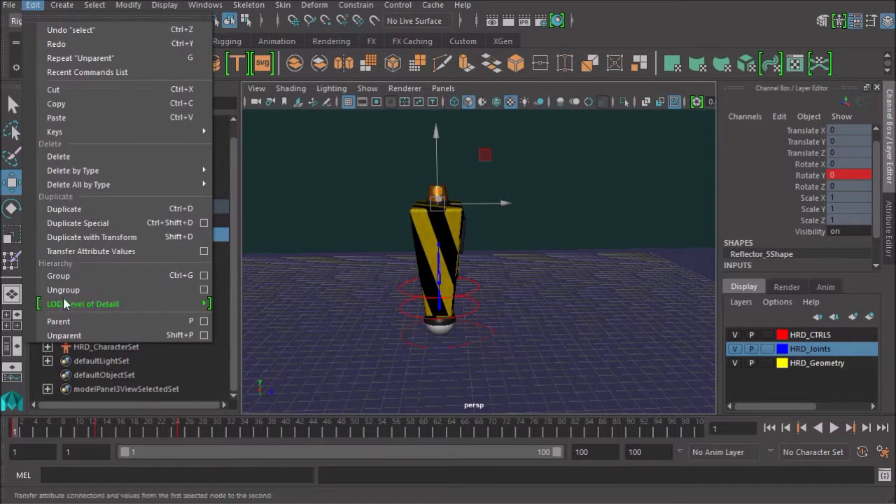
click(53, 333)
- Scrub to frame 73, test-move HRD_Master_CTRL to about -0.127 m along Z, and check the robot from several angles
mouse_move(21, 427)
mouse_down()
mouse_move(287, 446)
mouse_move(663, 438)
mouse_move(14, 429)
mouse_up()
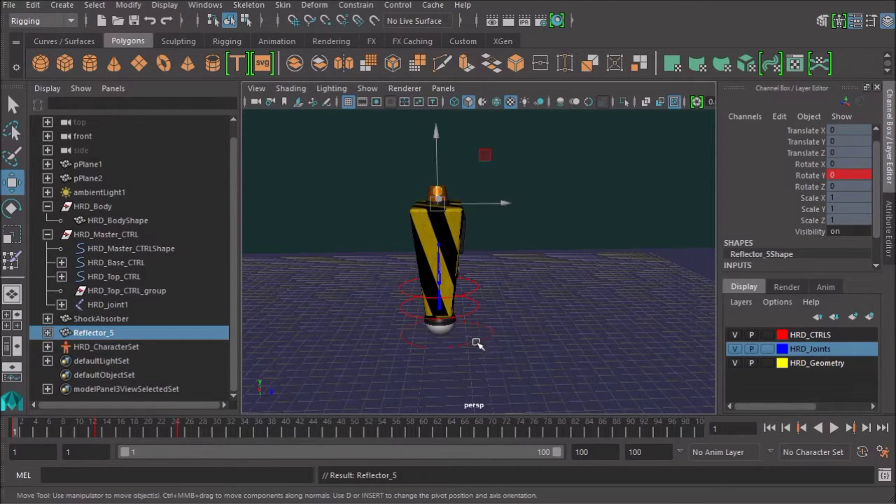
drag(147, 429, 513, 429)
scroll(796, 245, down, 2)
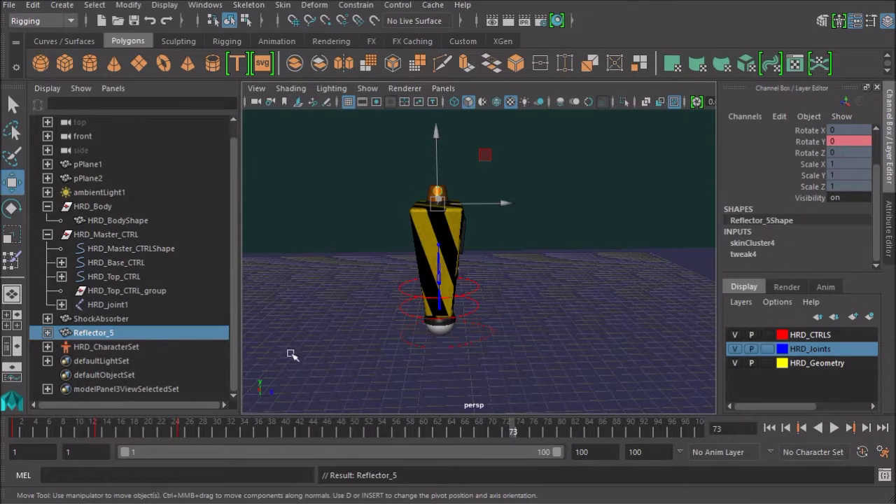
click(484, 344)
alt+drag(586, 372, 440, 356)
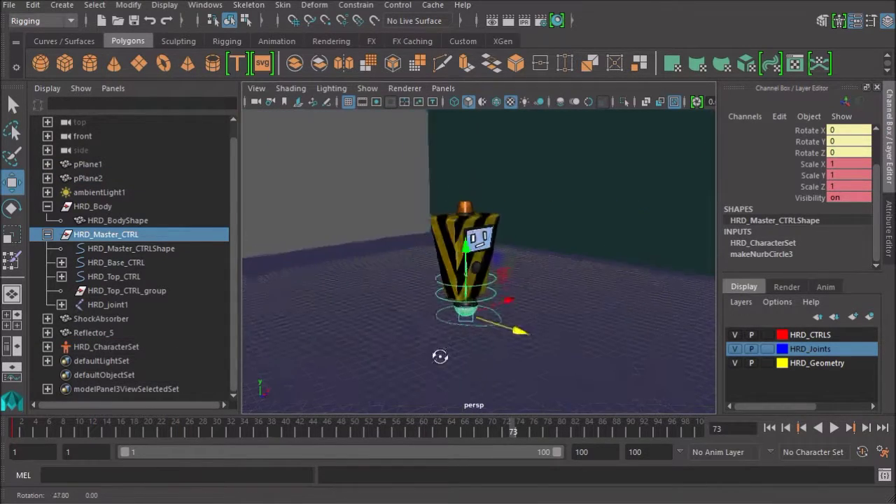
alt+right_drag(440, 356, 528, 368)
alt+drag(528, 368, 454, 366)
alt+right_drag(504, 339, 444, 332)
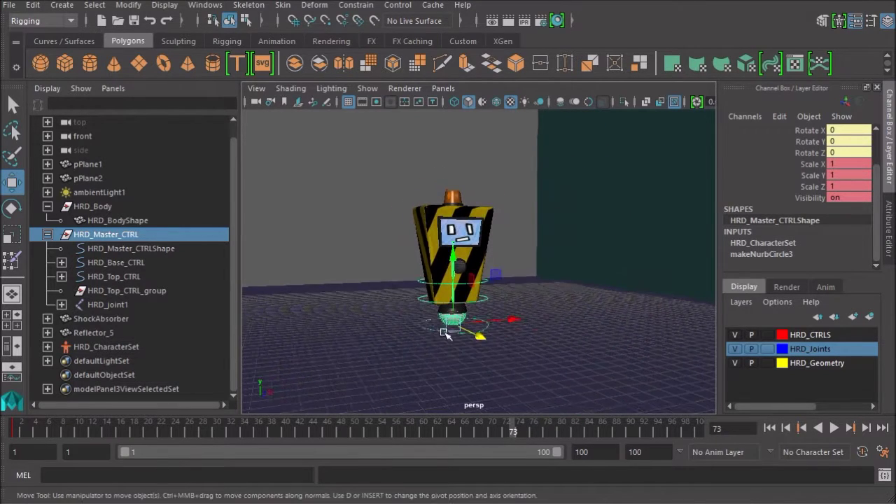
alt+drag(444, 332, 544, 334)
- Collapse the robot hierarchies and group HRD_Body, HRD_Master_CTRL, ShockAbsorber and Reflector_5 together
click(94, 207)
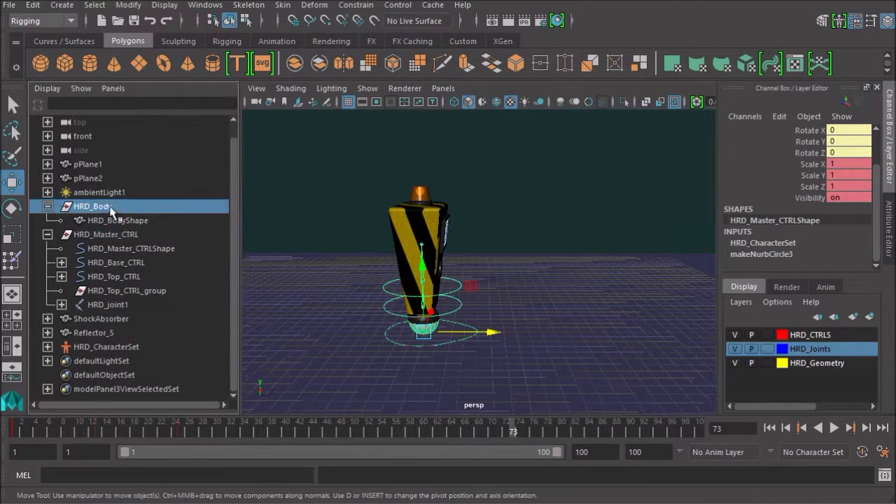
click(47, 206)
click(47, 234)
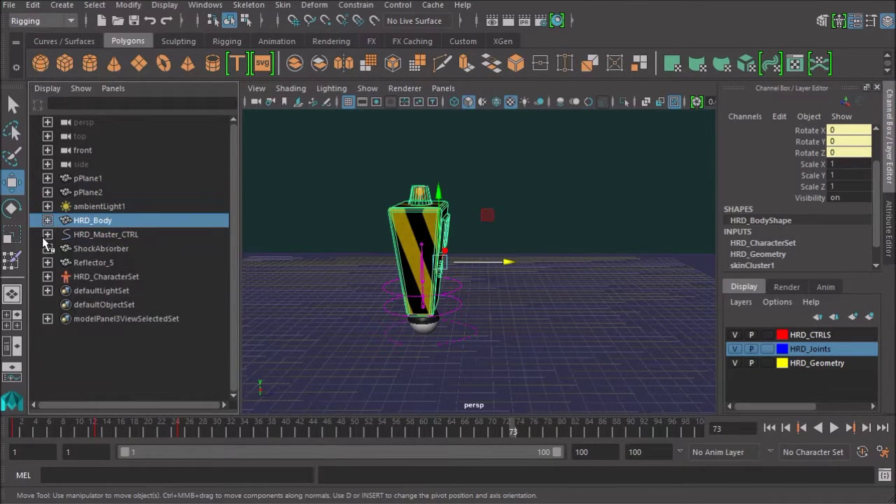
shift+click(93, 263)
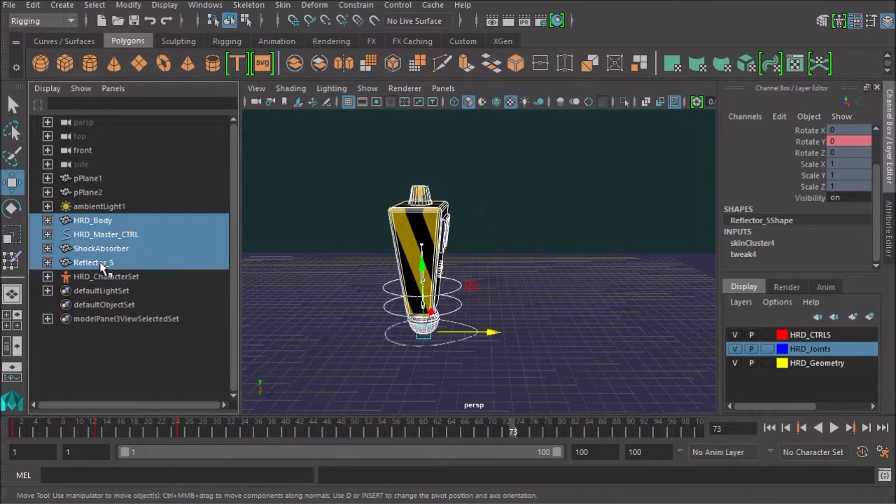
shift+click(96, 279)
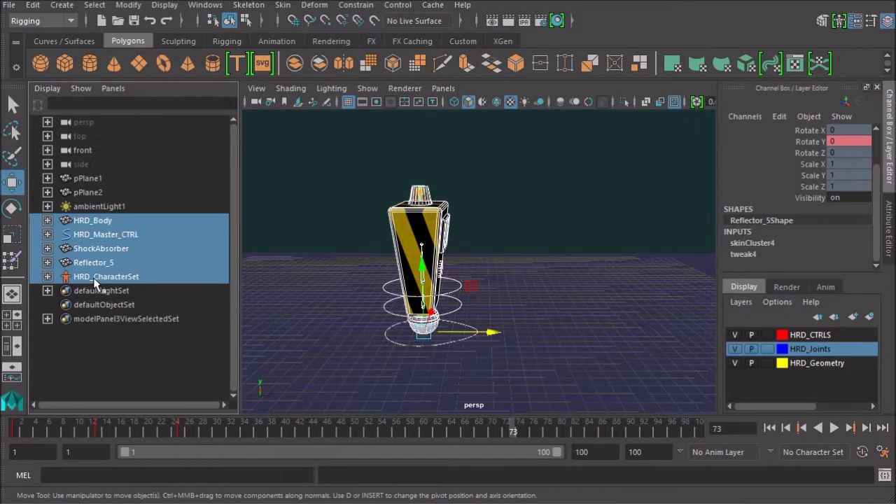
key(ctrl+g)
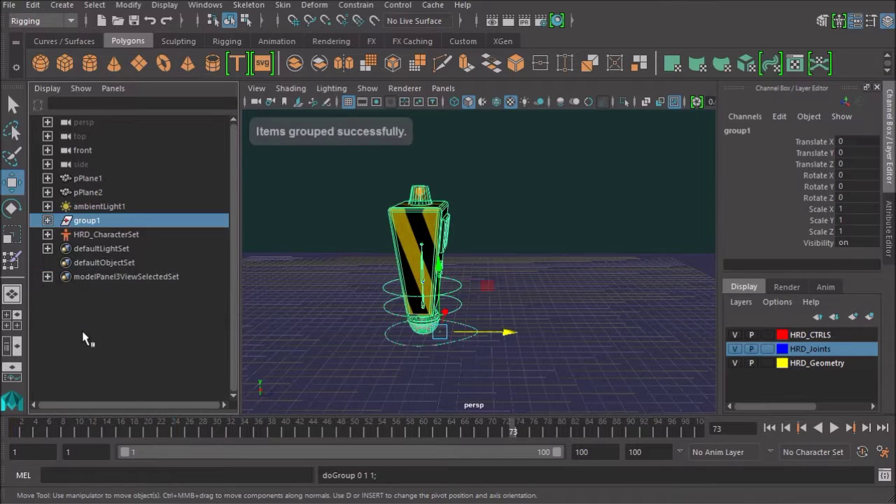
- Rename the new robot group as HRD_GROUP
double_click(105, 221)
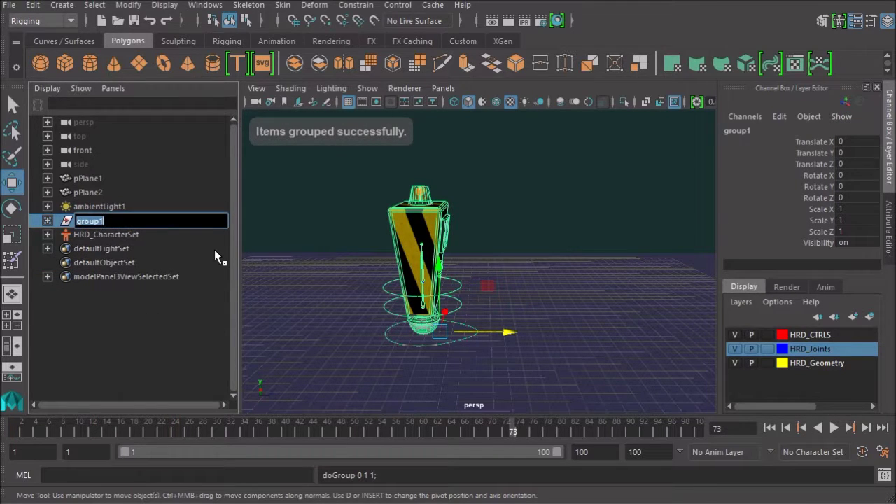
text(HRD GROUP)
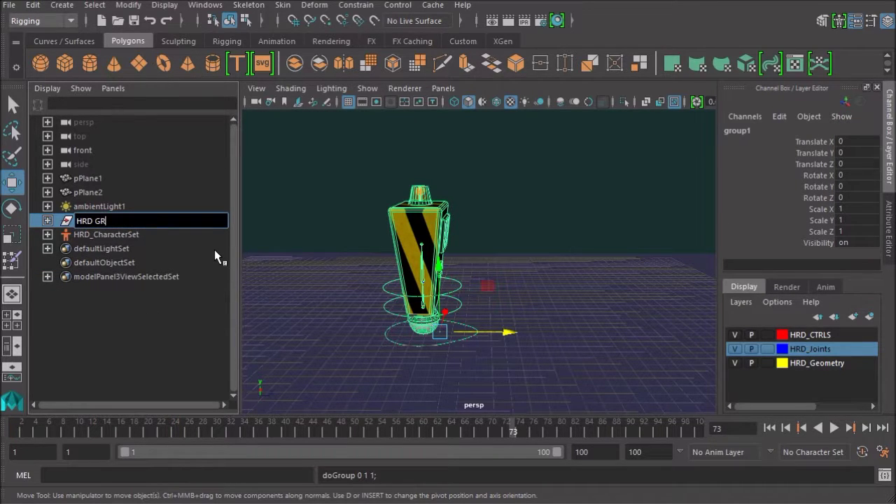
key(Return)
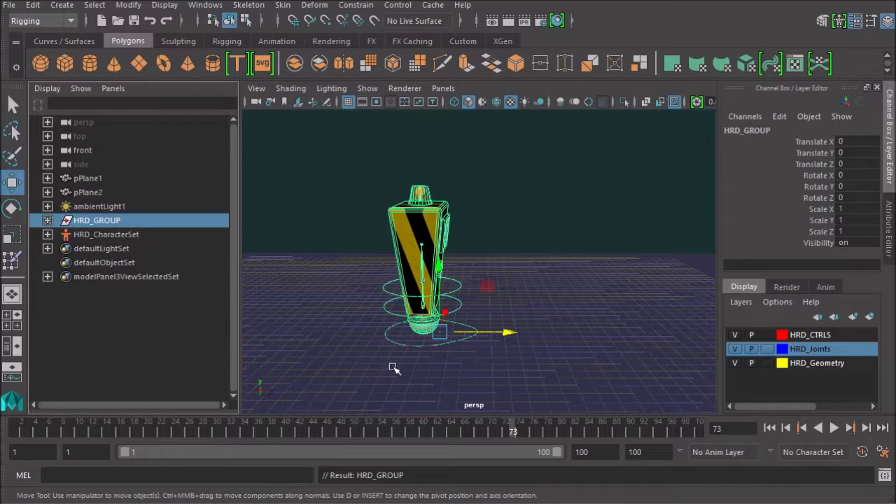
- Test-move HRD_Master_CTRL to about 0.632 m along Z at frame 73, play the animation, and return to frame 1
click(394, 343)
click(101, 222)
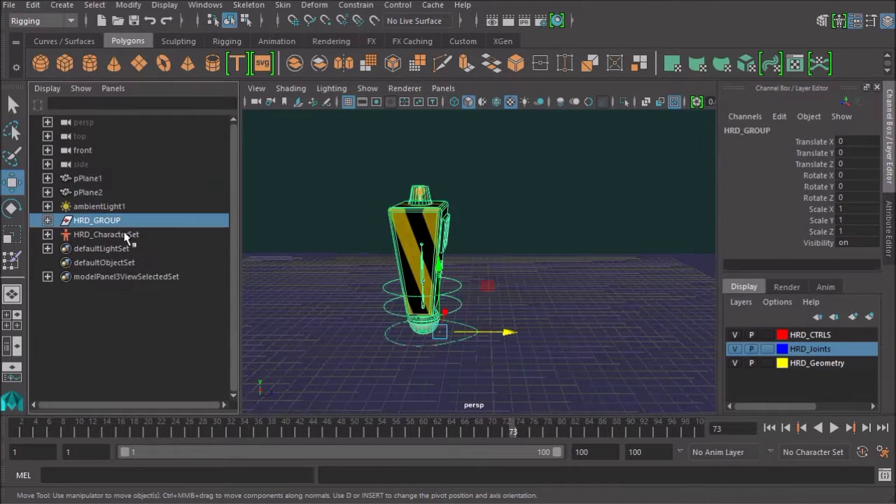
click(401, 343)
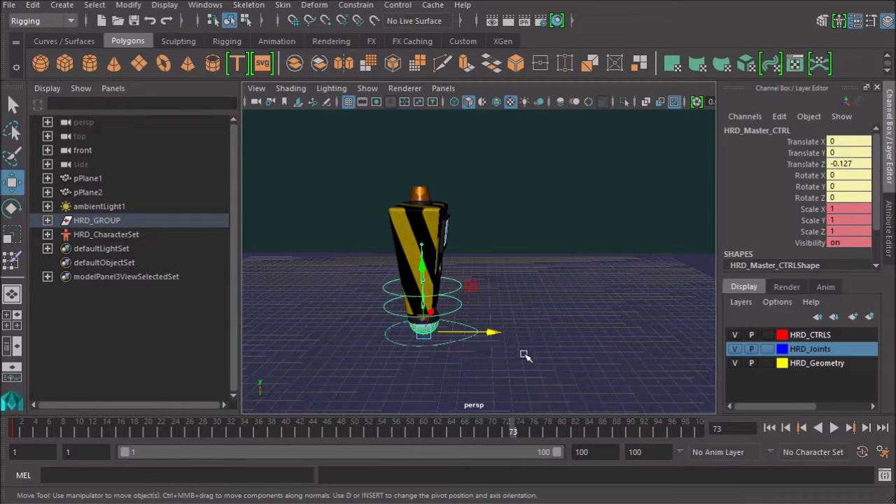
mouse_move(525, 356)
middle_down()
mouse_move(504, 350)
mouse_move(590, 369)
mouse_move(527, 361)
middle_up()
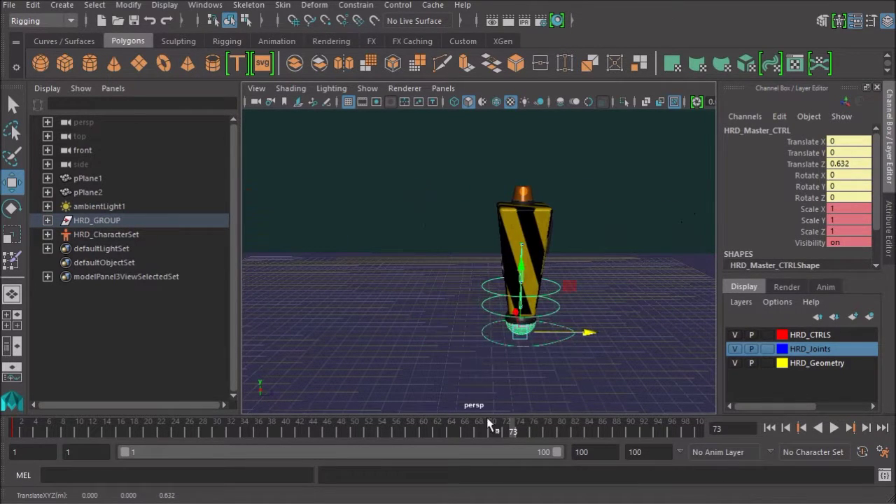
click(834, 428)
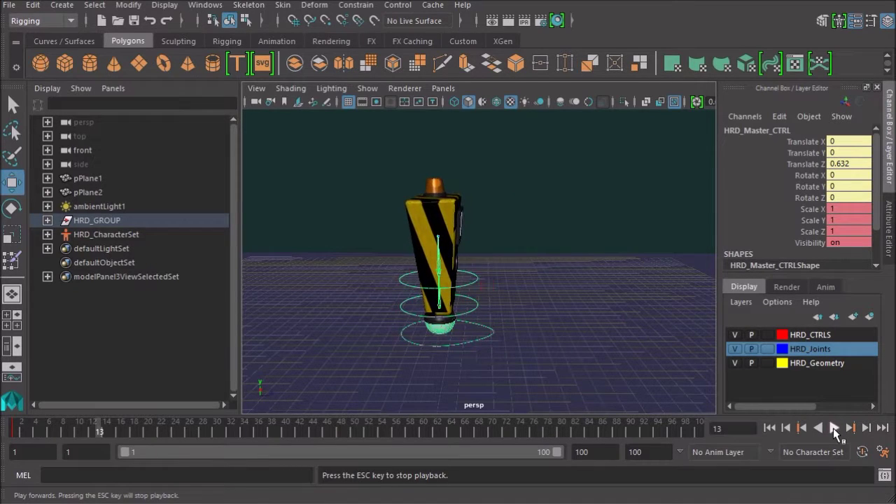
click(834, 428)
click(770, 428)
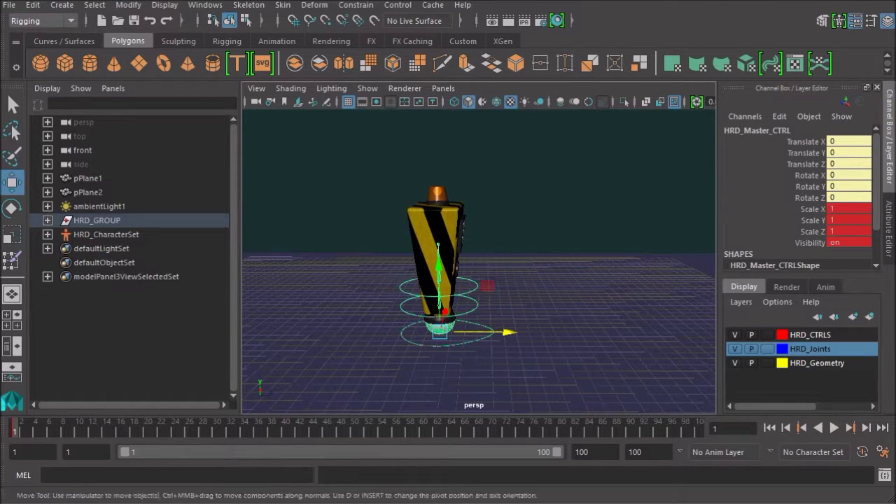
- Select HRD_GROUP and inspect the grouped robot from the side, front and close up
click(96, 224)
alt+drag(480, 294, 329, 294)
alt+right_drag(427, 327, 456, 336)
alt+drag(455, 335, 418, 245)
alt+right_drag(514, 278, 490, 280)
alt+drag(401, 275, 432, 272)
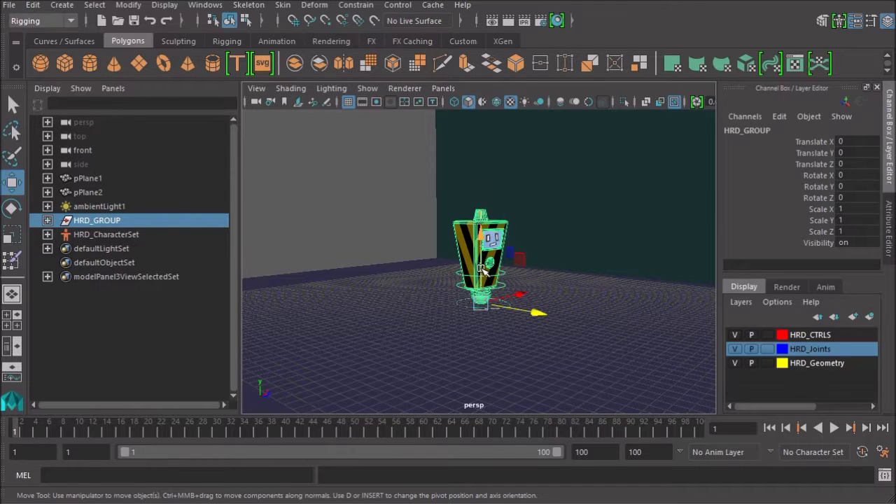
alt+drag(503, 330, 430, 330)
alt+right_drag(430, 329, 511, 299)
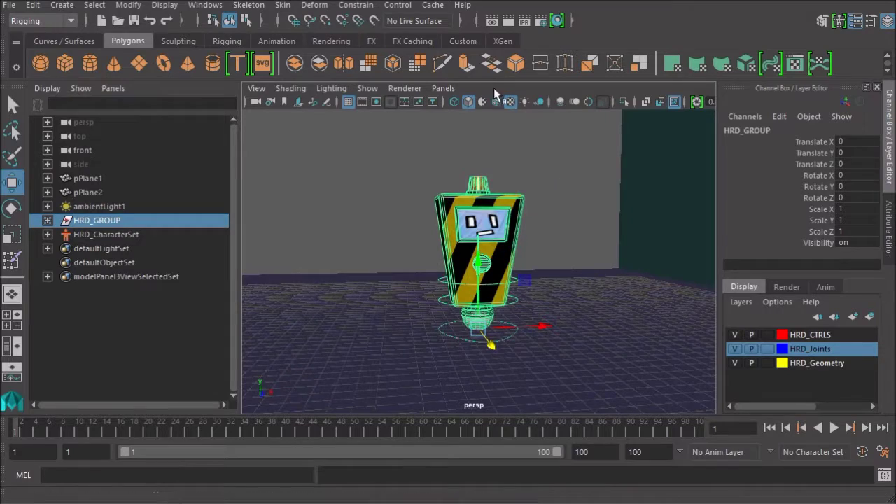
alt+drag(382, 261, 481, 238)
alt+right_drag(481, 238, 508, 294)
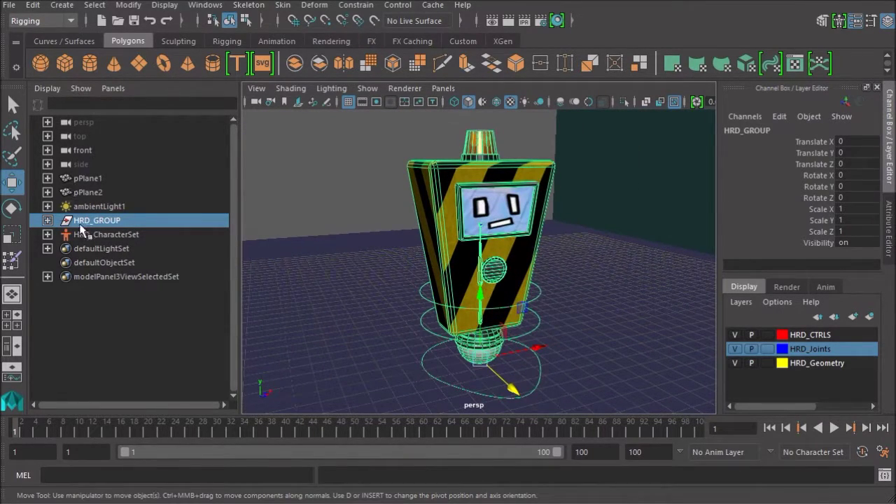
- Expand HRD_GROUP and compare the channels and inputs of Reflector_5 and HRD_Body
click(47, 221)
click(107, 277)
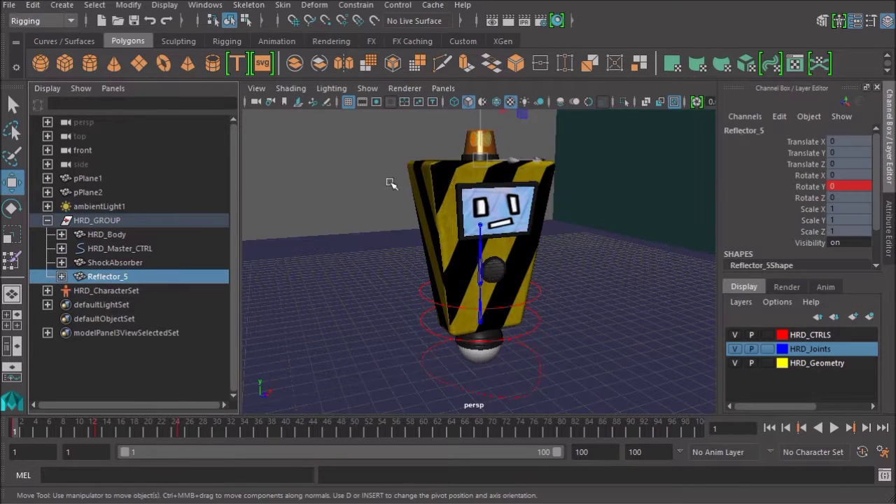
scroll(820, 236, down, 2)
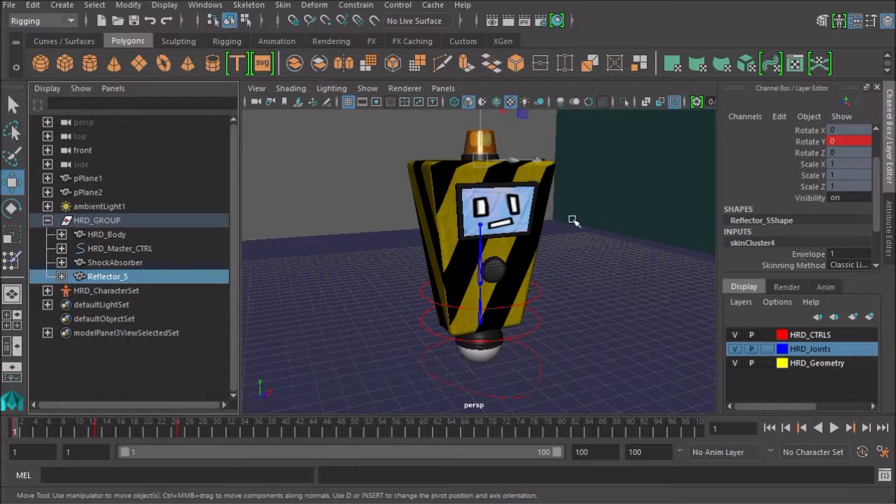
alt+drag(460, 281, 498, 303)
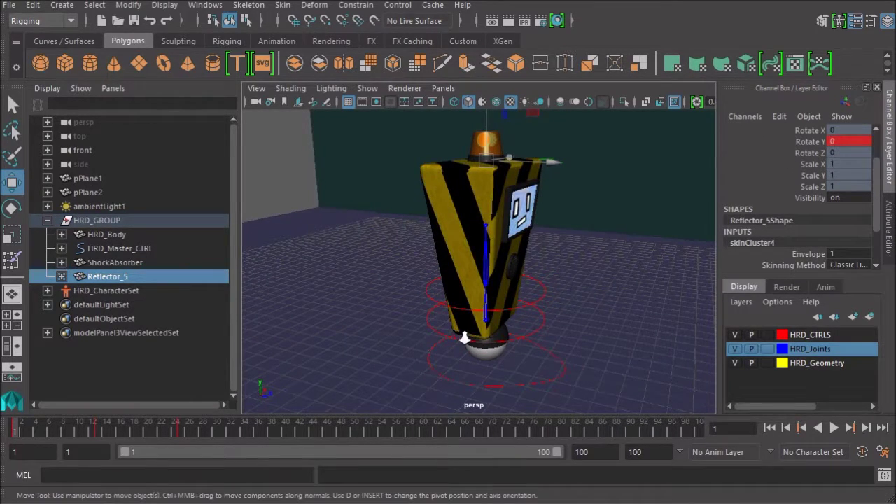
alt+right_drag(464, 338, 284, 300)
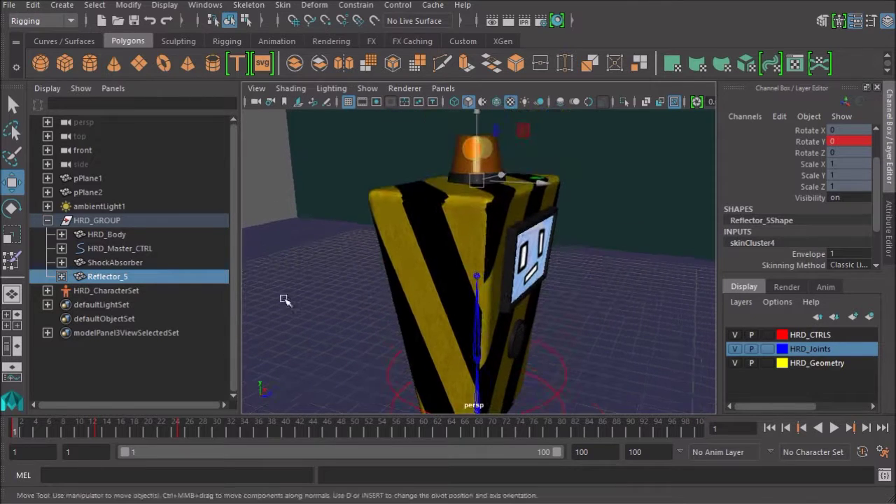
click(106, 235)
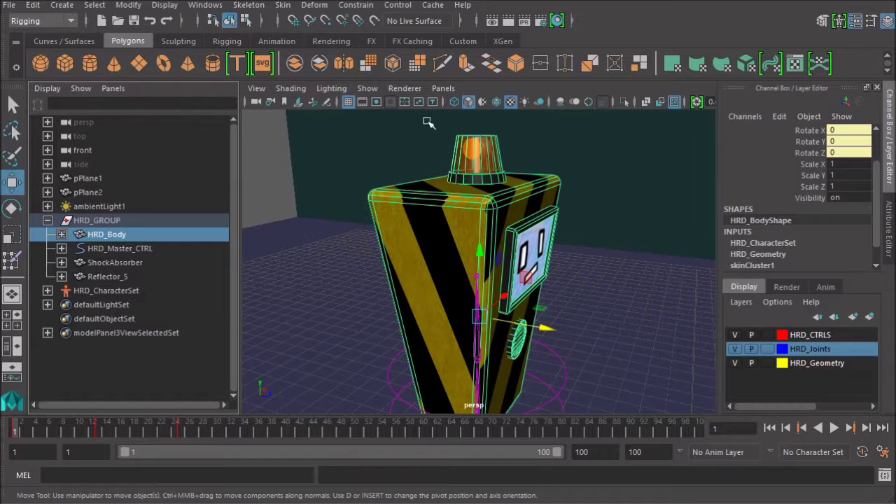
scroll(795, 199, down, 1)
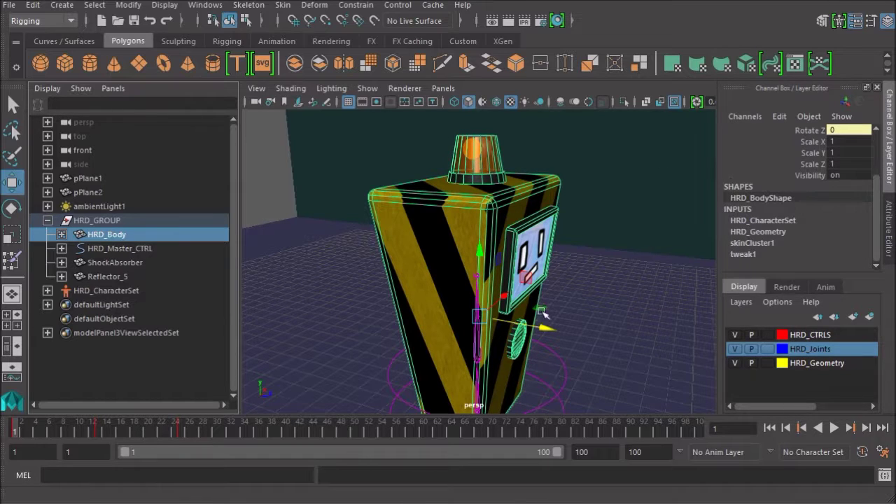